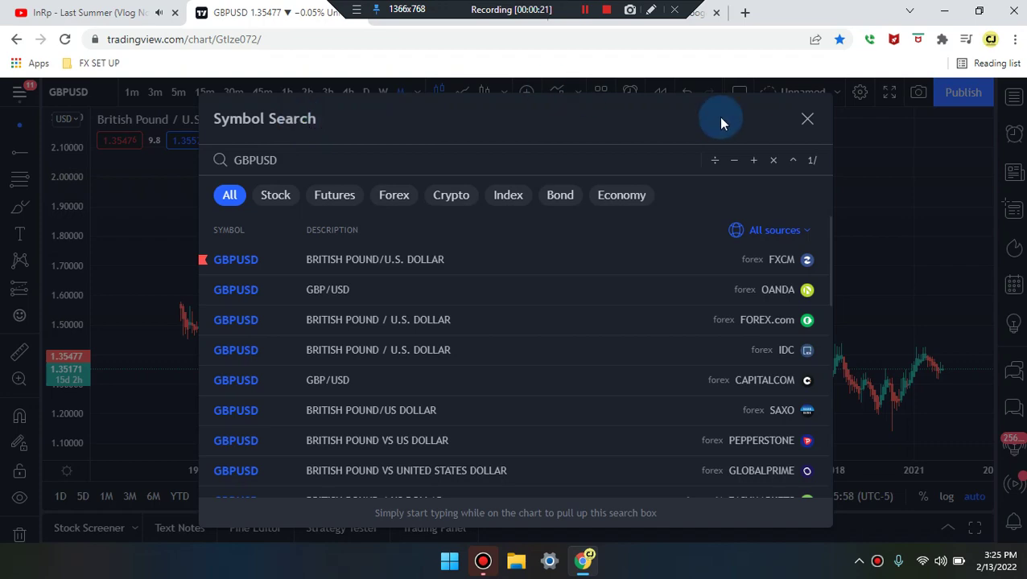
- Close the symbol search and shift the monthly GBPUSD chart to leave space after the latest candles
left_click(800, 121)
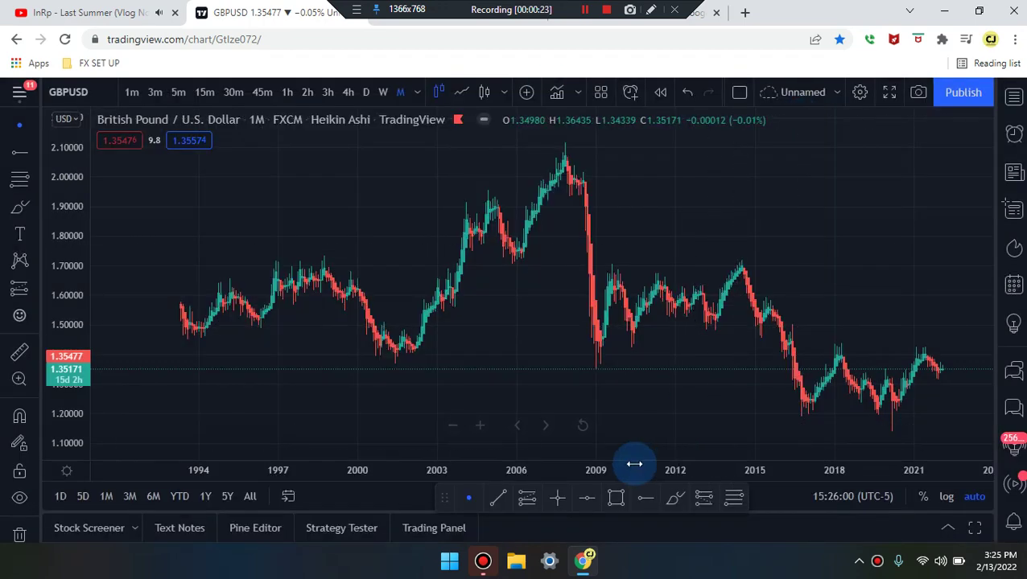
left_click_drag(482, 177, 437, 273)
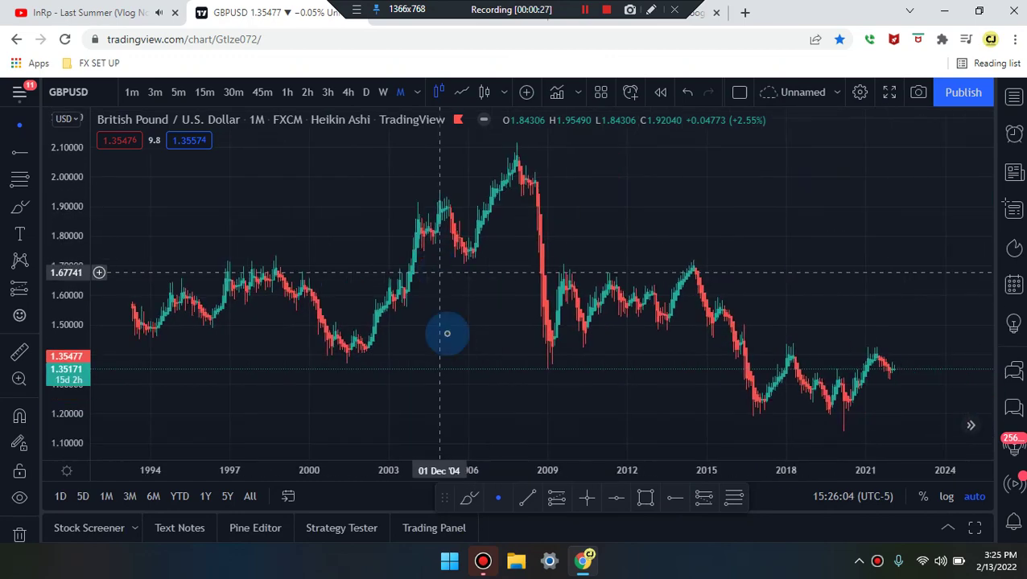
- Circle the entire monthly price history with one freehand brush loop, and undo the stroke
left_click(467, 502)
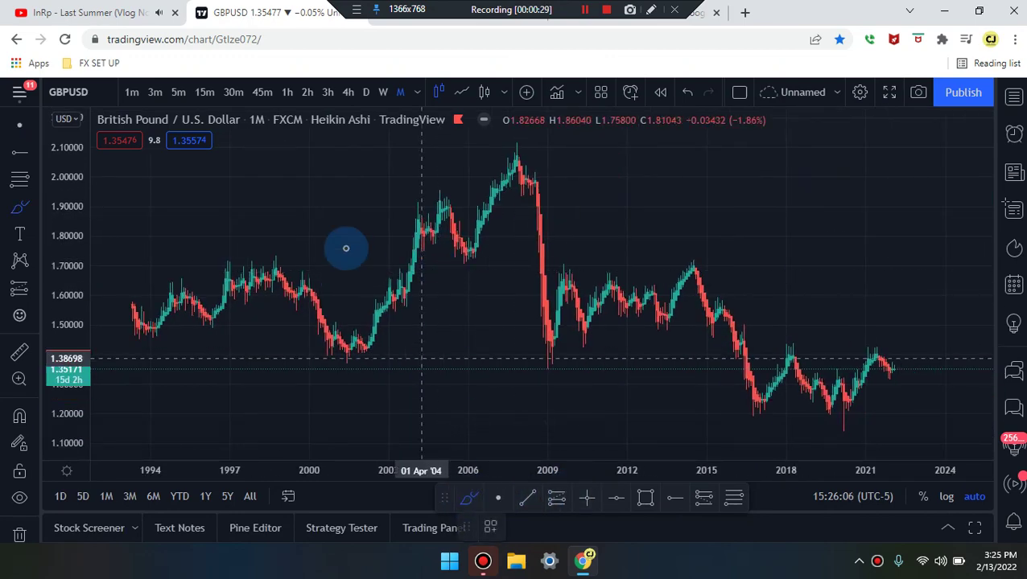
mouse_move(342, 210)
left_mouse_down()
mouse_move(738, 195)
mouse_move(966, 320)
left_mouse_up()
mouse_move(996, 357)
left_mouse_down()
mouse_move(727, 451)
mouse_move(335, 440)
mouse_move(101, 370)
mouse_move(167, 270)
left_mouse_up()
left_click_drag(227, 252, 341, 191)
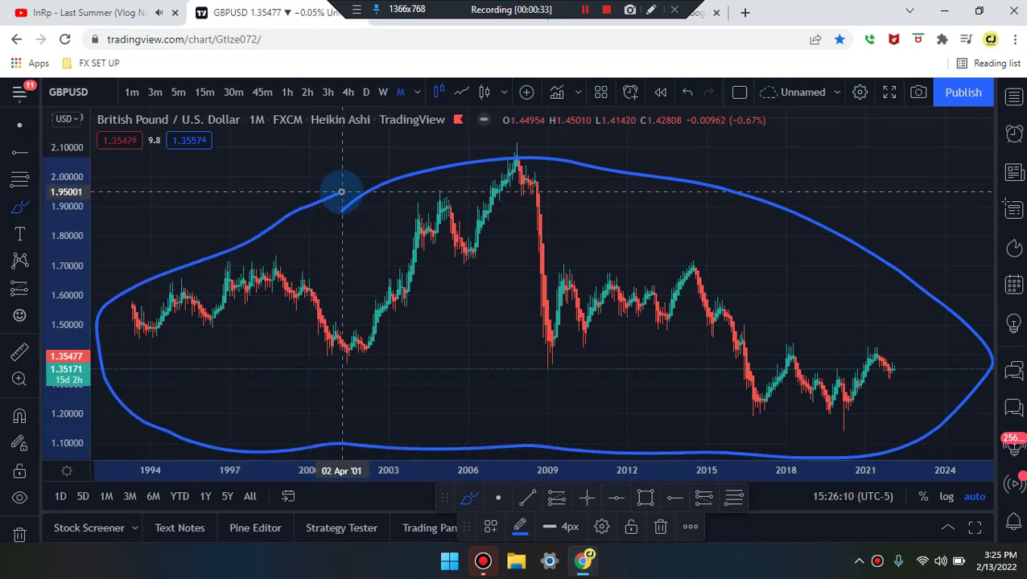
key("ctrl+z")
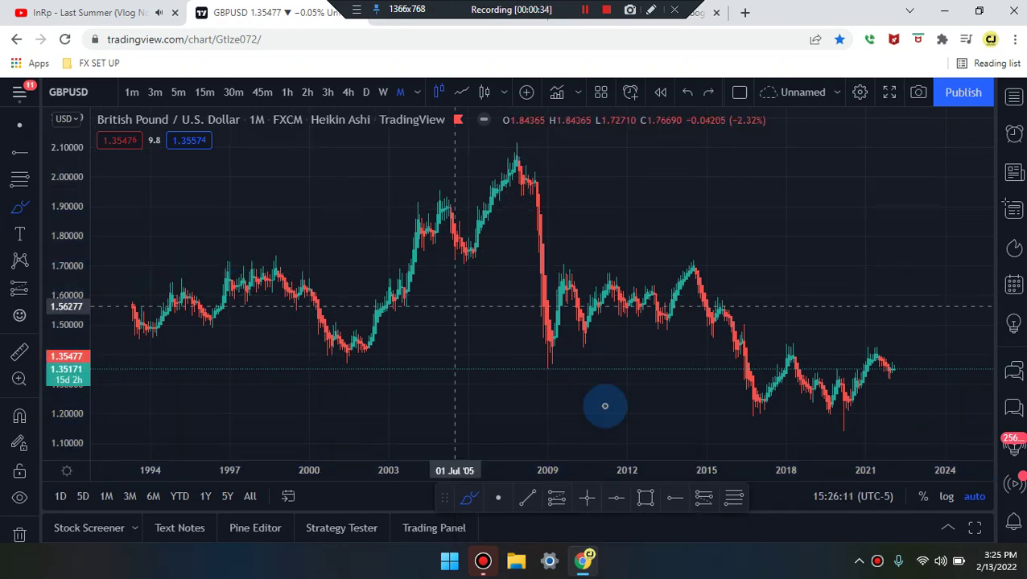
- Draw two freehand brush lines across the full monthly chart, at about 2.00 and about 1.20
left_click(669, 504)
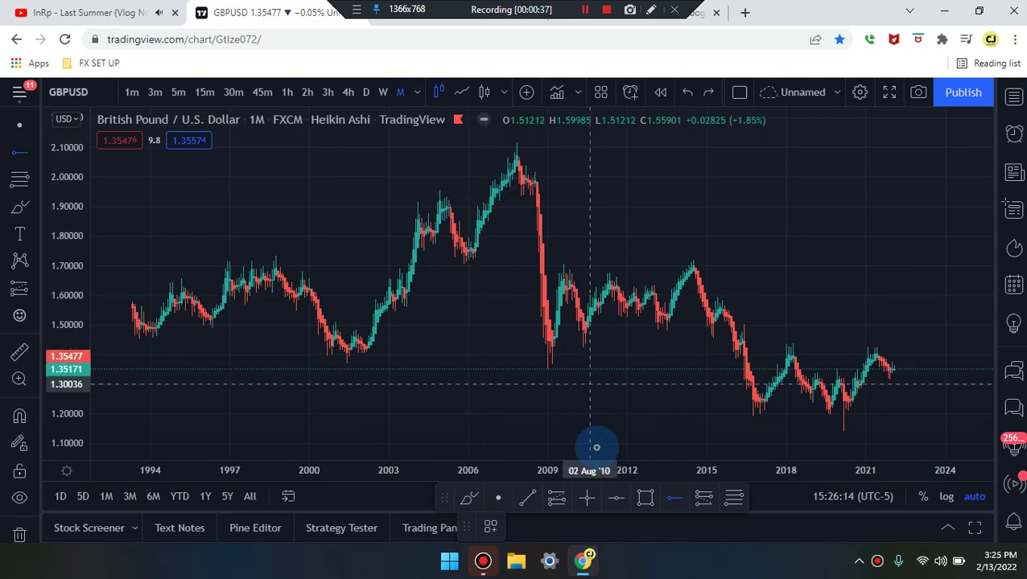
left_click(616, 500)
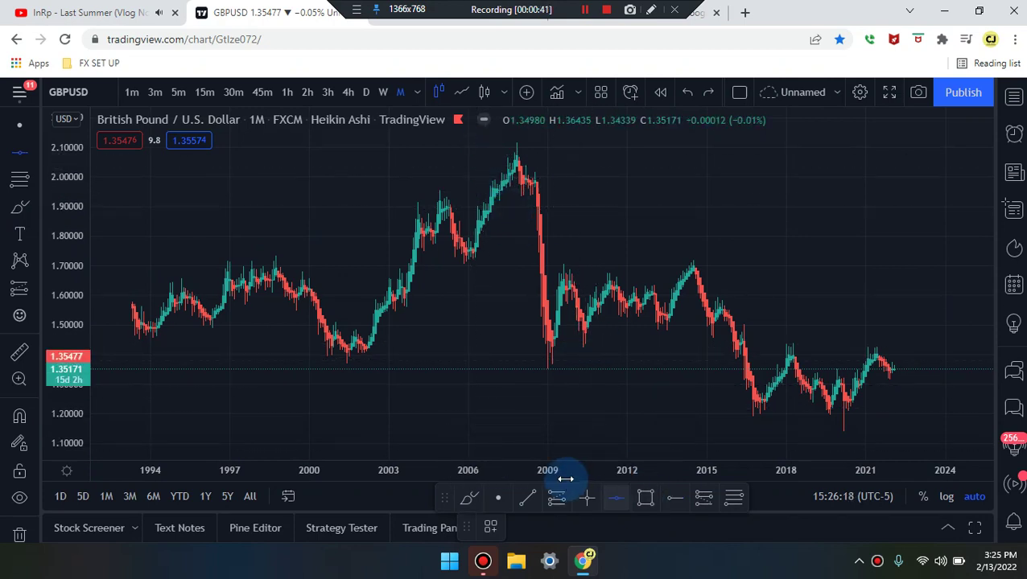
mouse_move(100, 164)
left_mouse_down()
mouse_move(394, 181)
mouse_move(951, 177)
mouse_move(995, 185)
left_mouse_up()
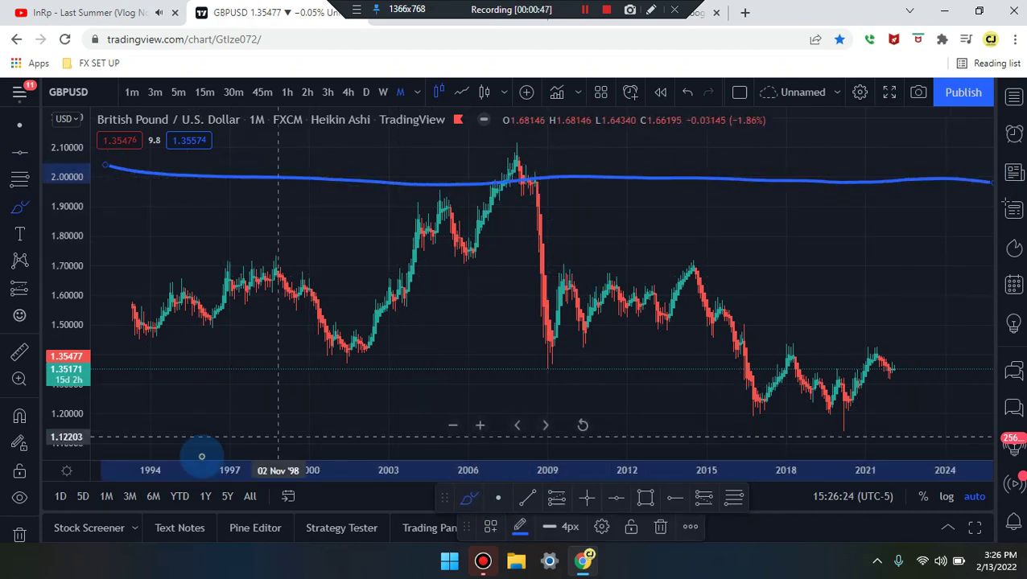
mouse_move(105, 419)
left_mouse_down()
mouse_move(643, 406)
mouse_move(977, 414)
left_mouse_up()
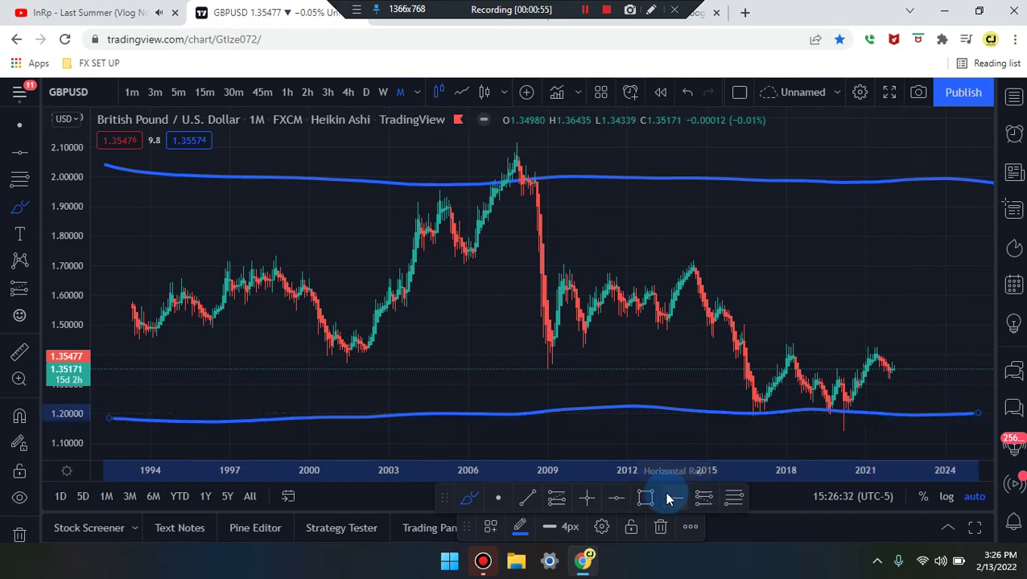
- Place three horizontal lines across the monthly chart, at about 1.58570, 1.78696 and 1.35131
left_click(618, 497)
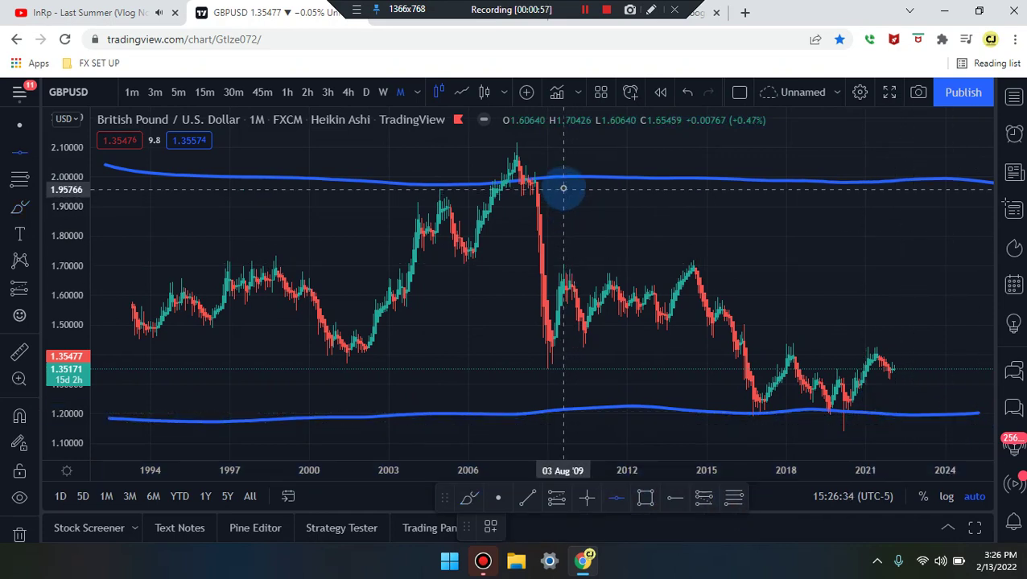
left_click(542, 300)
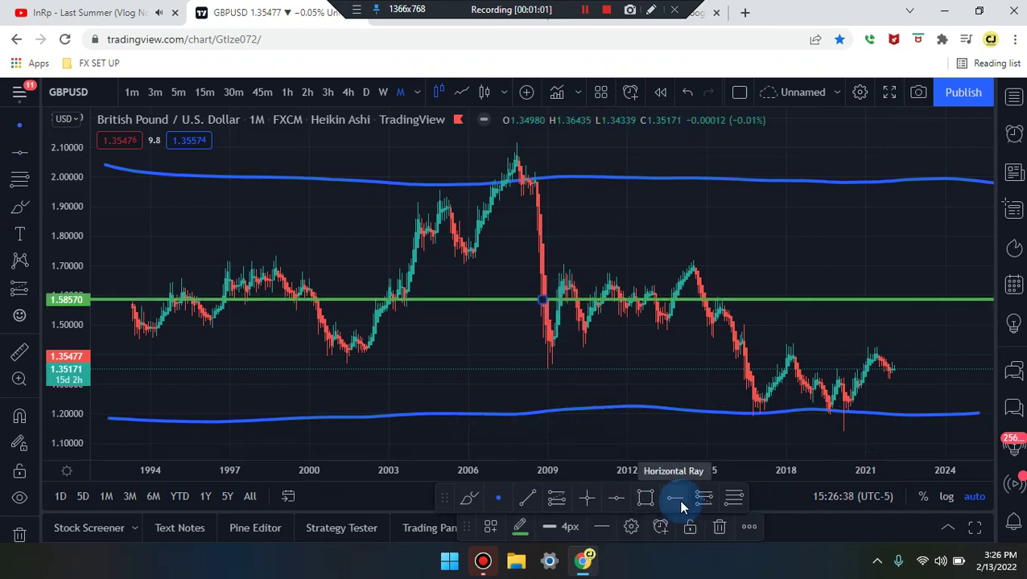
left_click(623, 500)
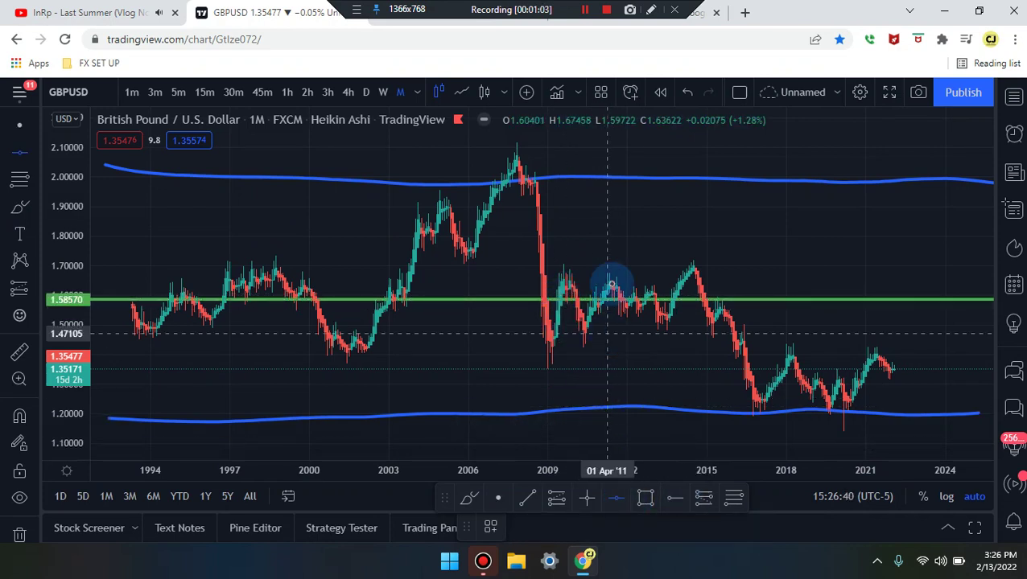
left_click(610, 240)
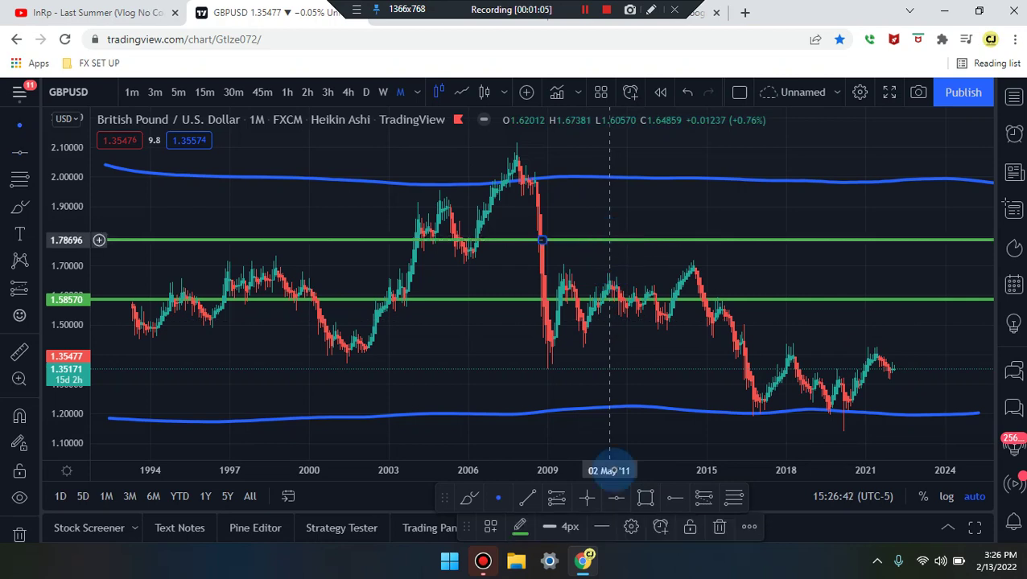
left_click(573, 368)
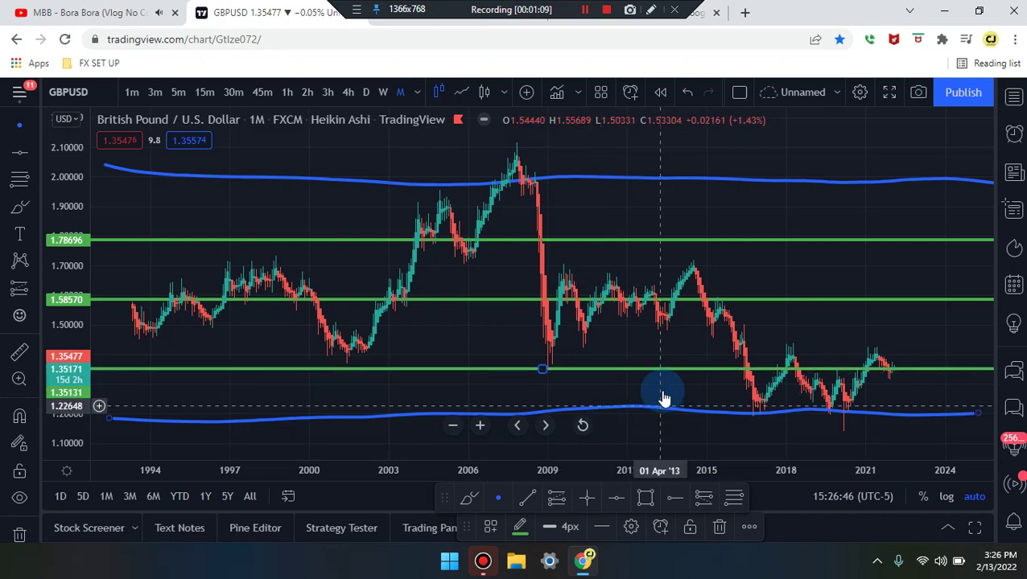
- Circle the latest candles on the 1.35131 line, bracket them with short brush lines, and undo these marks
scroll(772, 346, "up", 5)
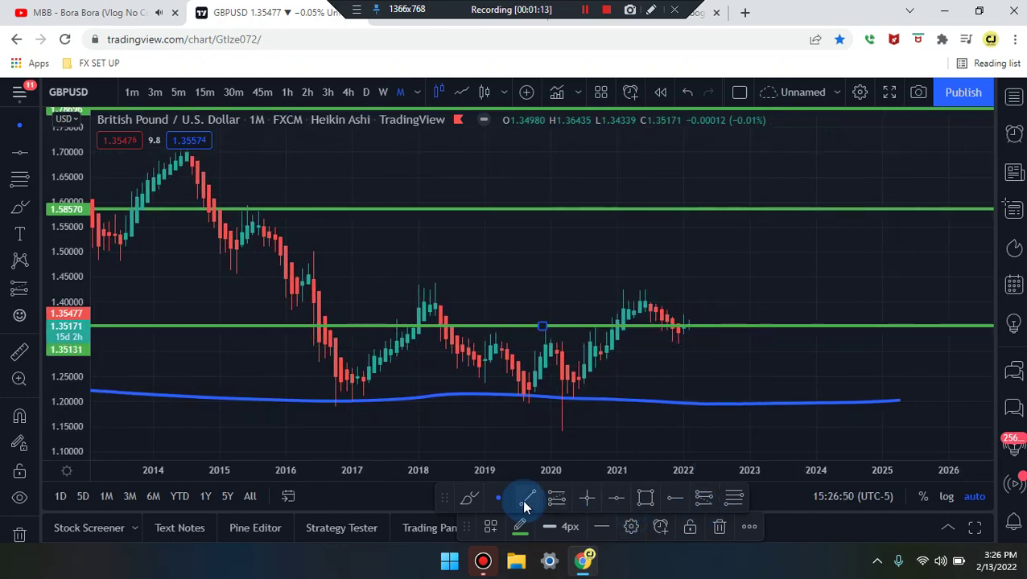
left_click_drag(466, 498, 644, 381)
scroll(644, 380, "up", 2)
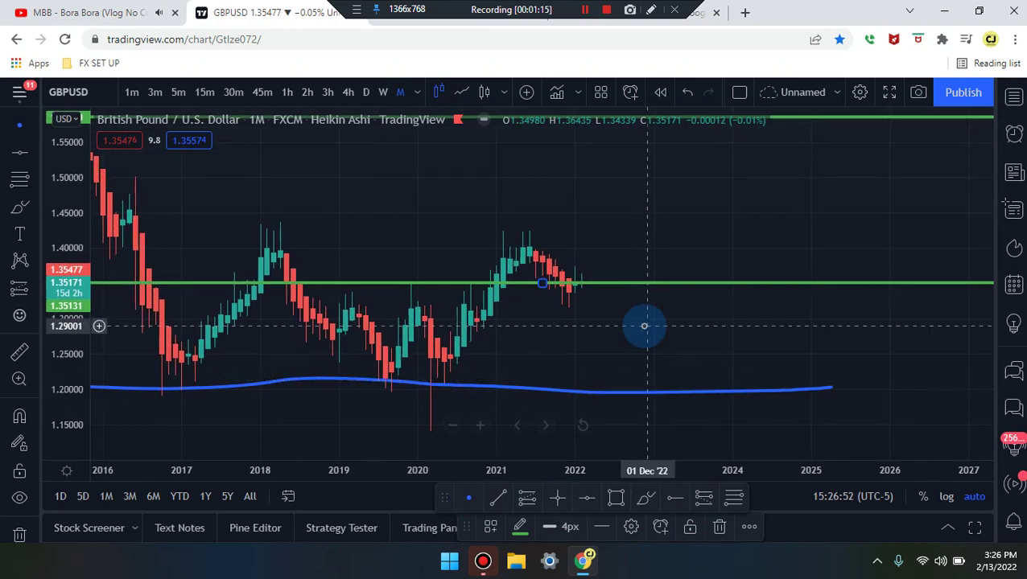
left_click(645, 497)
mouse_move(591, 280)
left_mouse_down()
mouse_move(562, 280)
mouse_move(595, 279)
left_mouse_up()
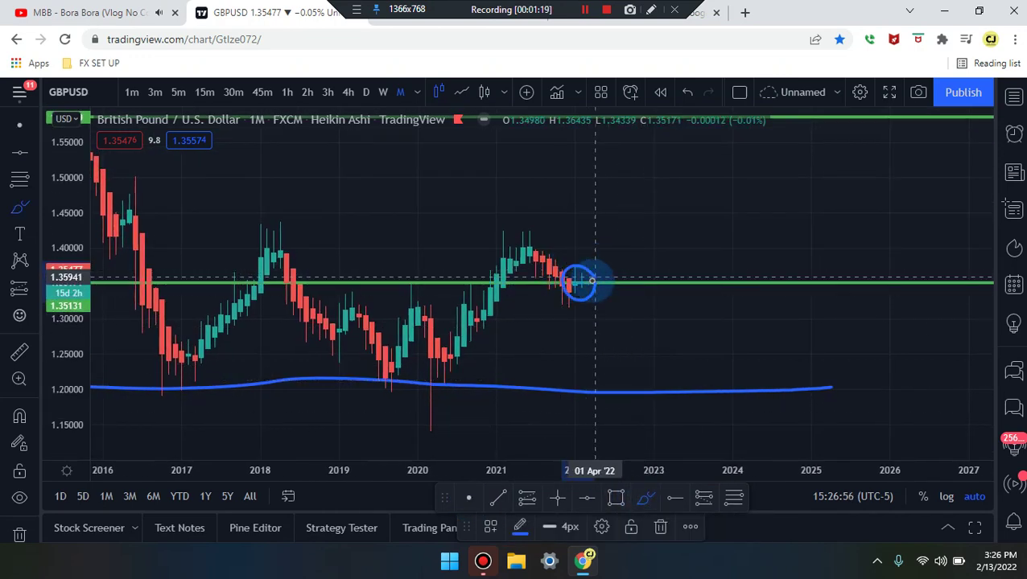
key("ctrl+z")
mouse_move(536, 264)
left_mouse_down()
mouse_move(614, 279)
mouse_move(543, 293)
mouse_move(640, 287)
mouse_move(636, 267)
left_mouse_up()
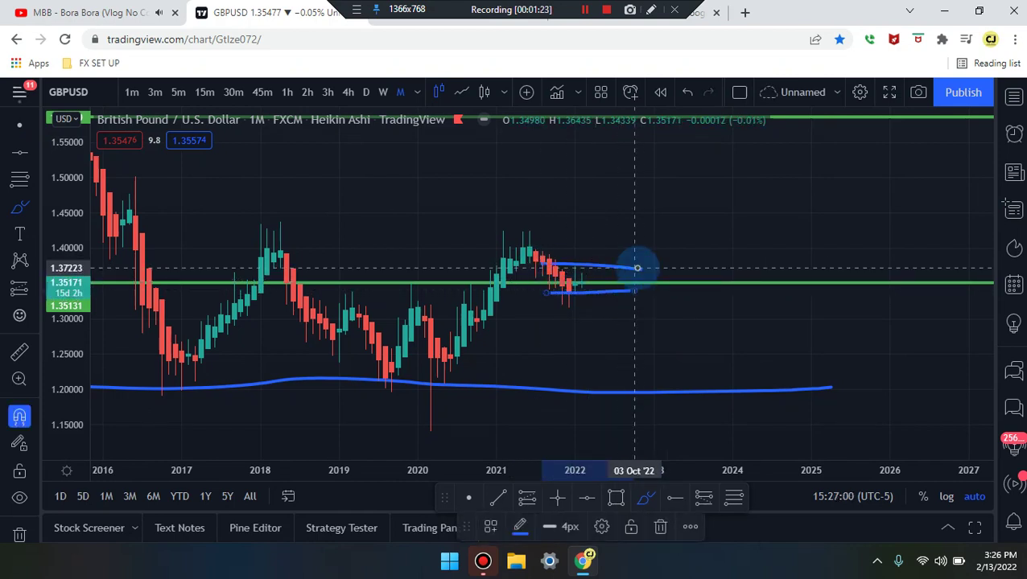
key("ctrl+z")
- Draw short brush lines above and below the latest monthly candles, at about 1.375 and about 1.338
scroll(614, 328, "up", 3)
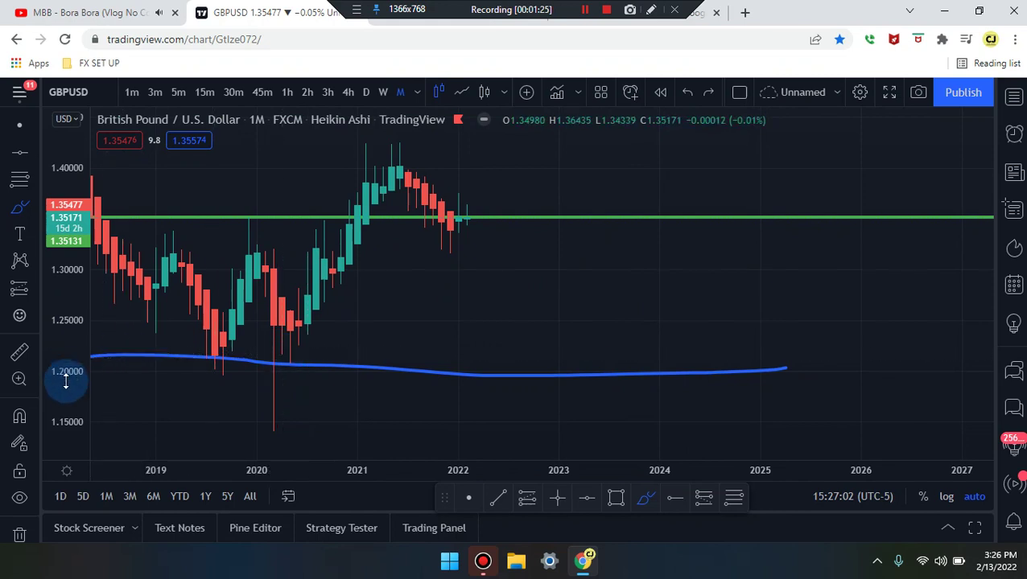
left_click_drag(66, 382, 54, 266)
left_click(19, 122)
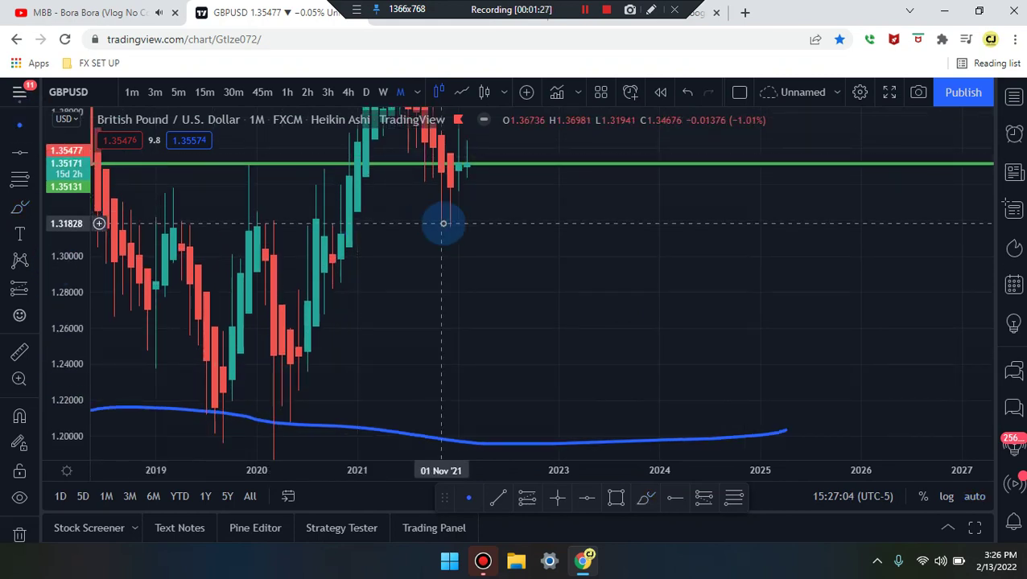
left_click_drag(455, 253, 500, 332)
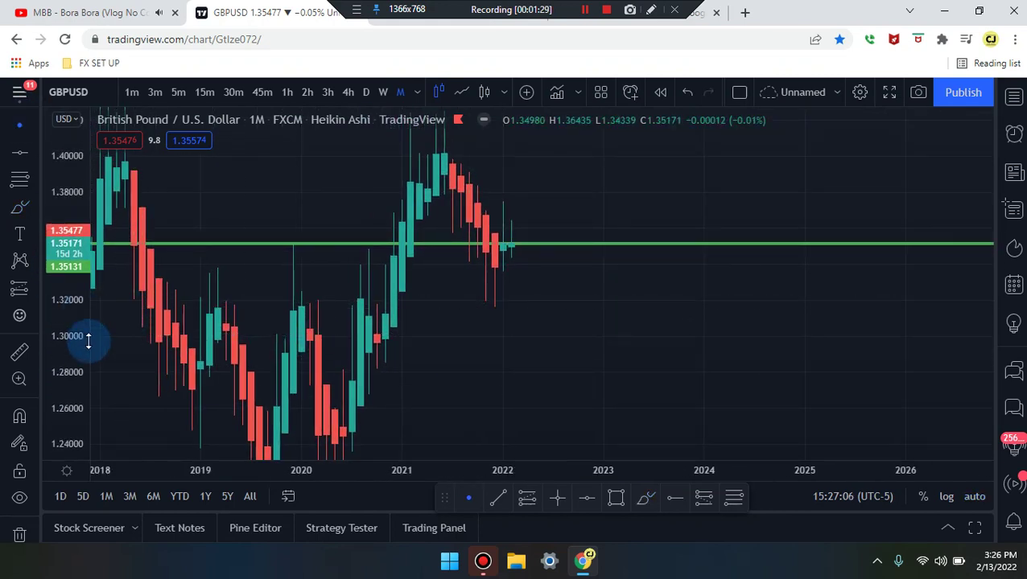
left_click_drag(88, 339, 88, 366)
left_click(644, 497)
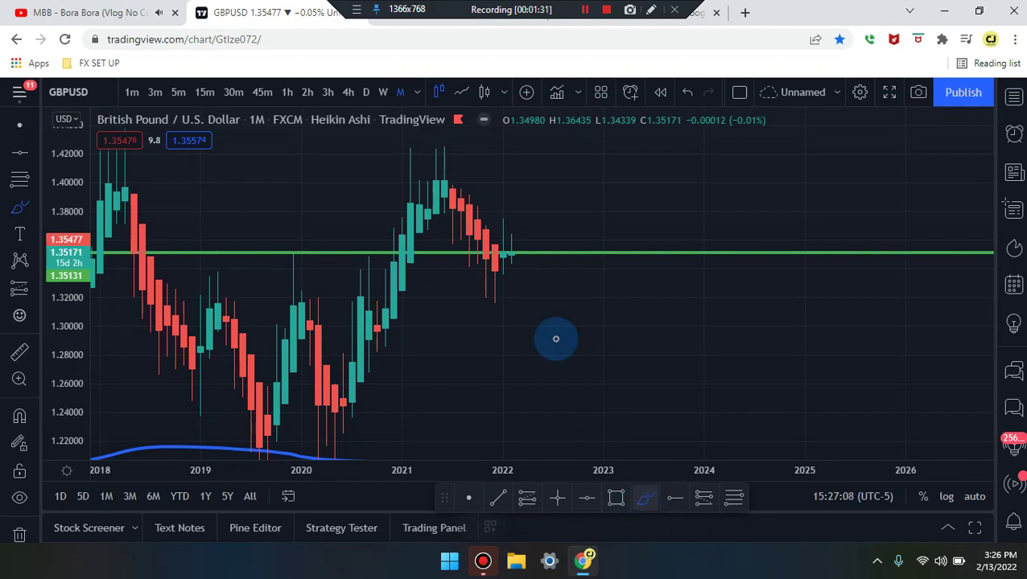
left_click_drag(494, 217, 503, 221)
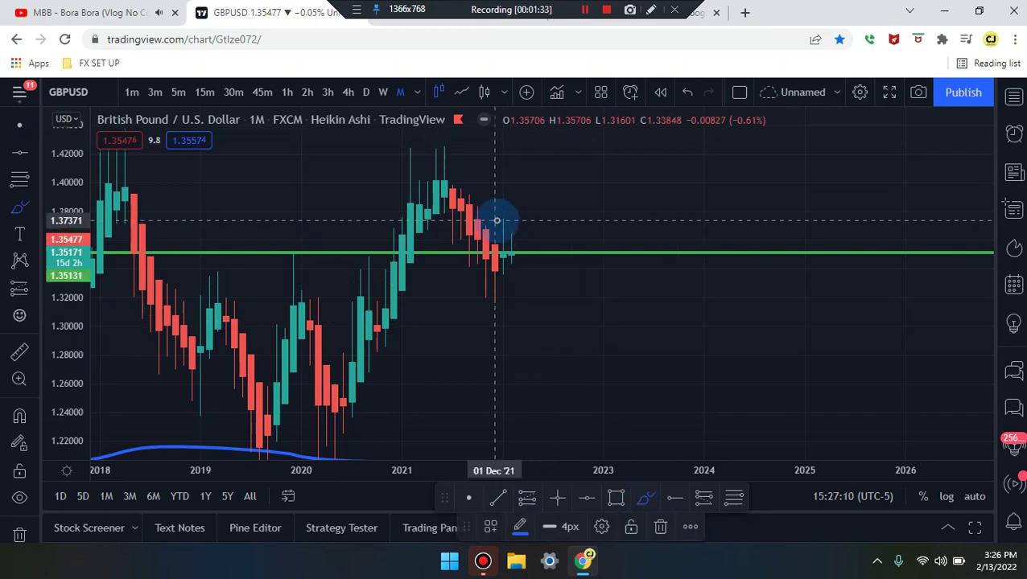
key("ctrl+z")
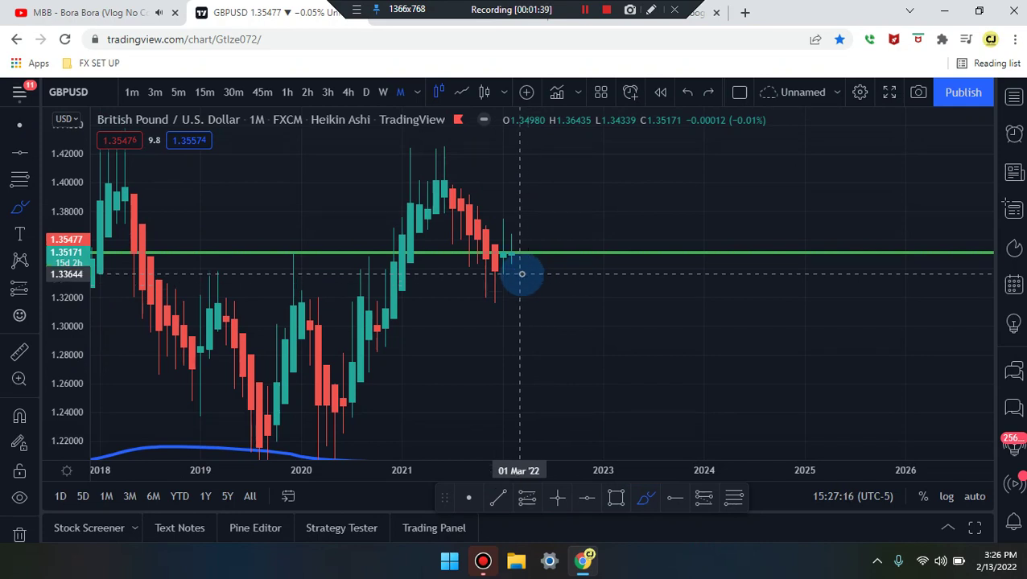
left_click_drag(494, 218, 580, 216)
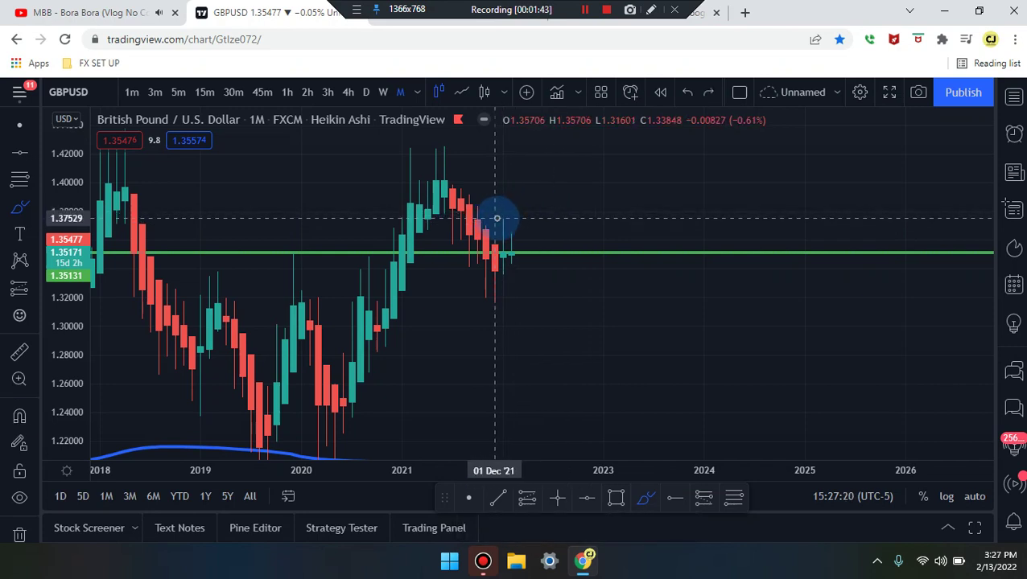
left_click_drag(486, 274, 588, 270)
- Sketch possible price moves upward, downward and sideways from the latest candles, undoing each stroke and keeping both short range lines
mouse_move(505, 252)
left_mouse_down()
mouse_move(521, 193)
mouse_move(568, 157)
left_mouse_up()
key("ctrl+z")
left_click_drag(511, 235, 584, 349)
key("ctrl+z")
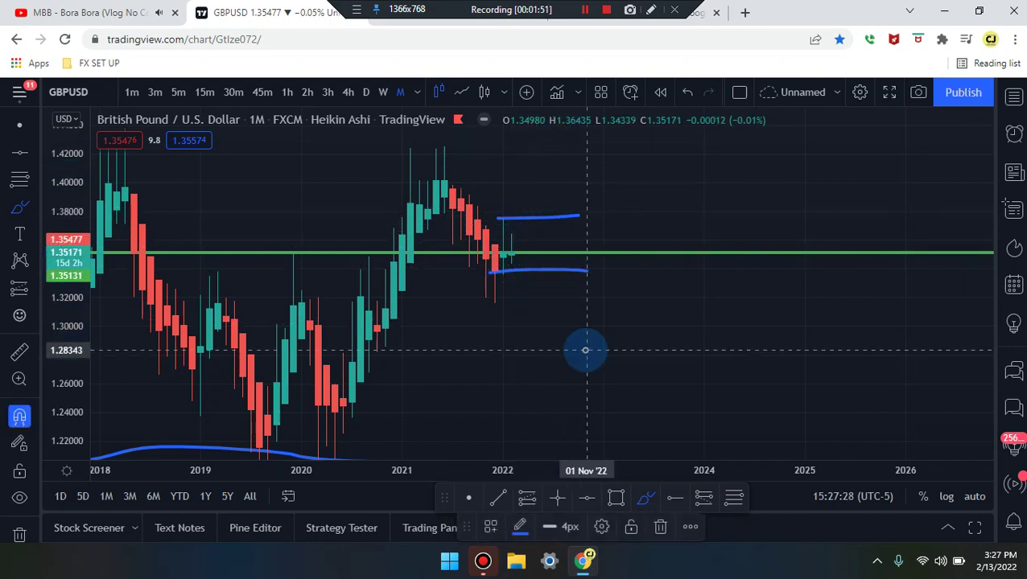
mouse_move(498, 254)
left_mouse_down()
mouse_move(509, 230)
mouse_move(588, 243)
left_mouse_up()
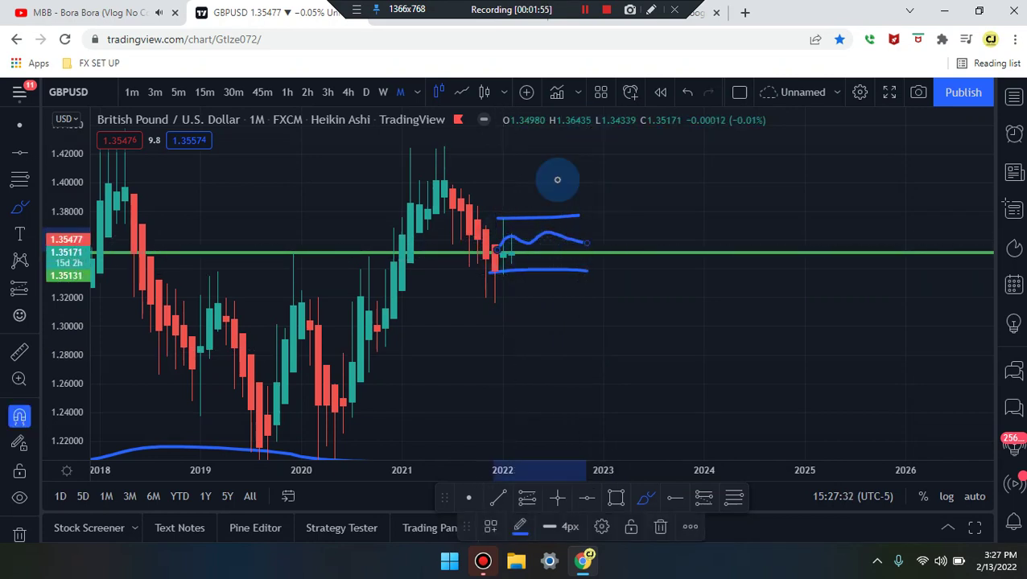
key("ctrl+z")
key("ctrl+z")
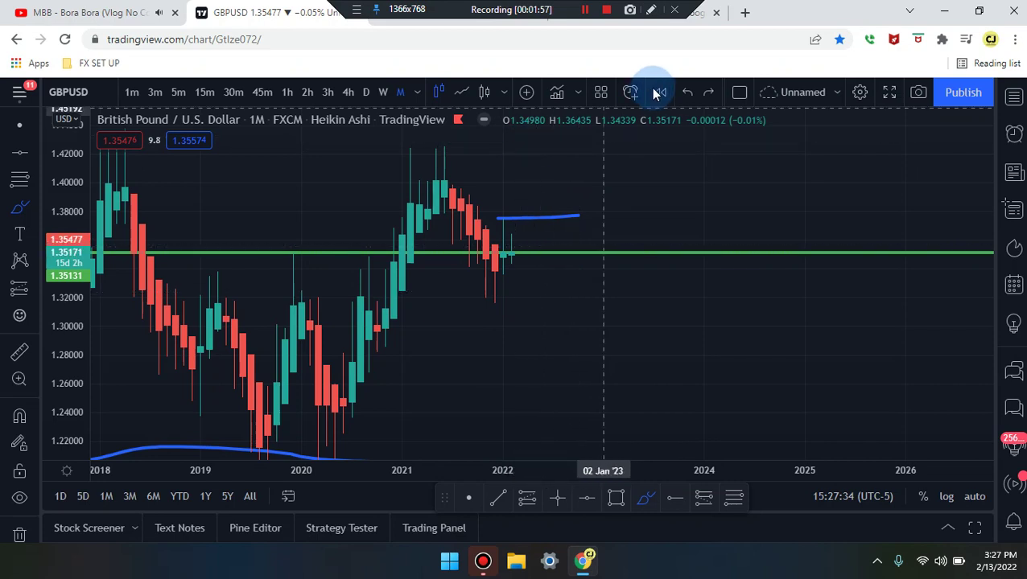
left_click(708, 94)
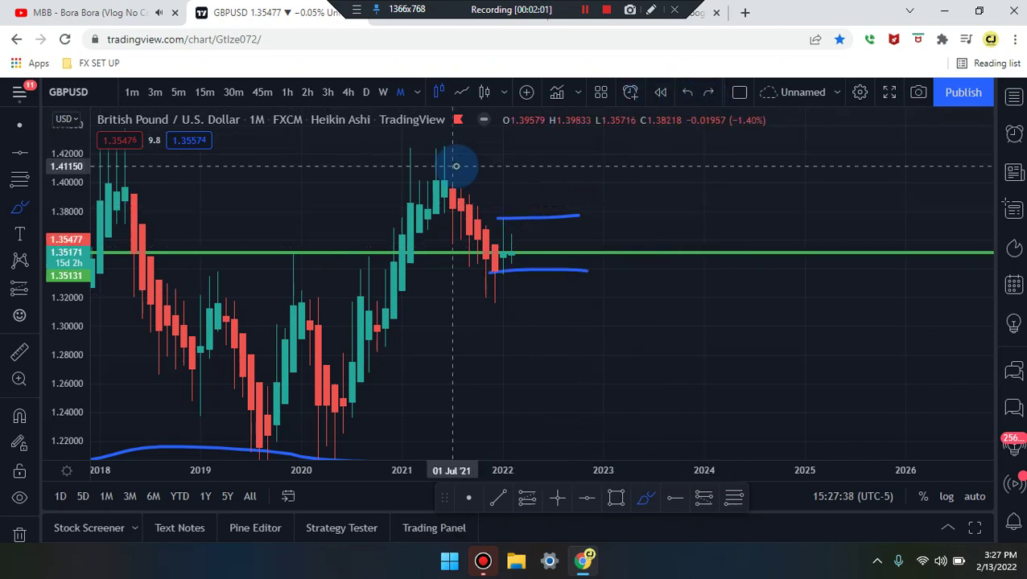
- Draw a freehand brush line across the 2021 highs, at about 1.40 to 1.41
left_click_drag(362, 179, 553, 165)
- Trace the price's rise to the 2021 highs and its drop back with brush strokes, undoing each stroke
mouse_move(385, 236)
left_mouse_down()
mouse_move(410, 131)
mouse_move(432, 225)
mouse_move(448, 153)
left_mouse_up()
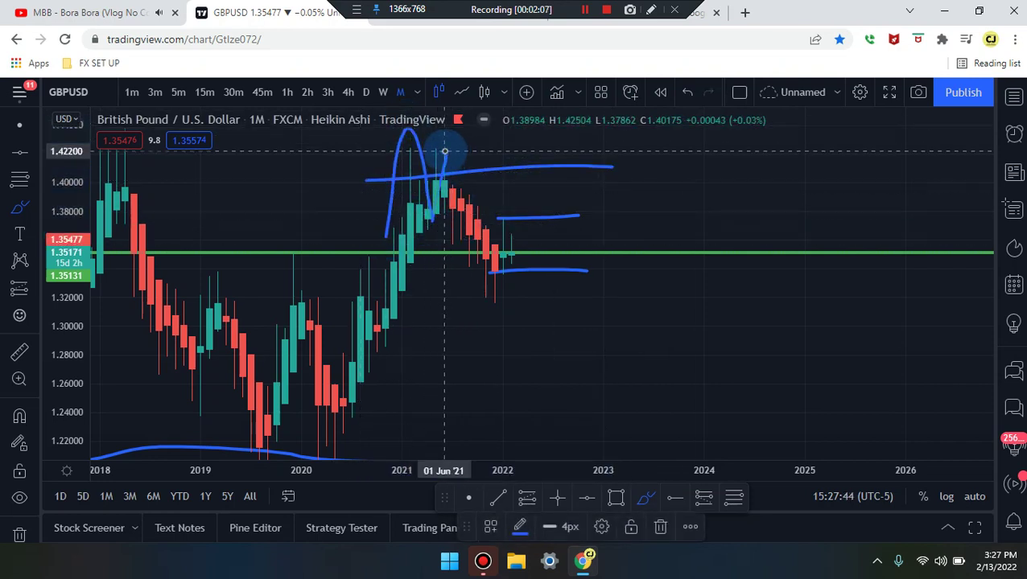
key("ctrl+z")
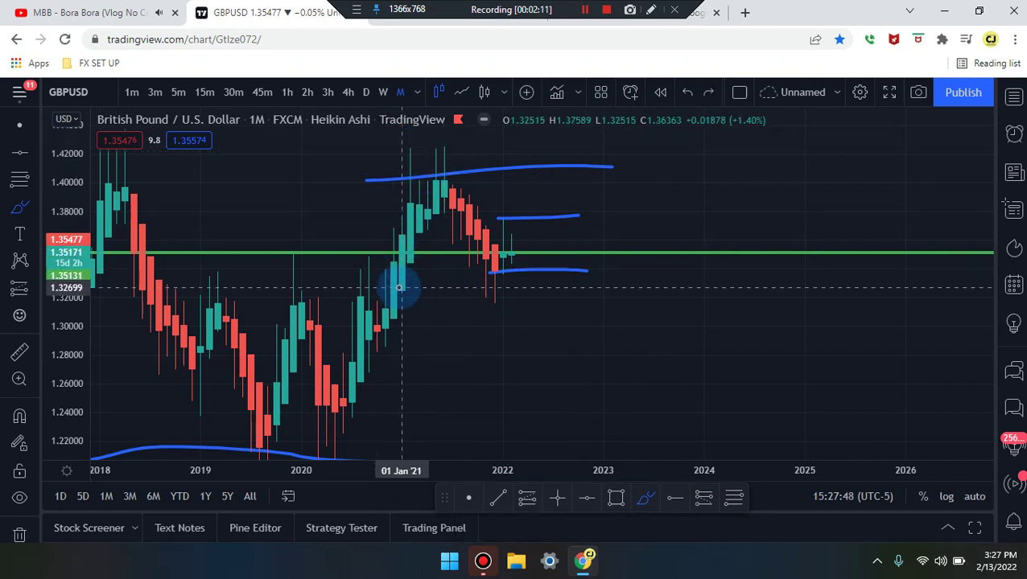
mouse_move(398, 288)
left_mouse_down()
mouse_move(423, 173)
mouse_move(478, 254)
left_mouse_up()
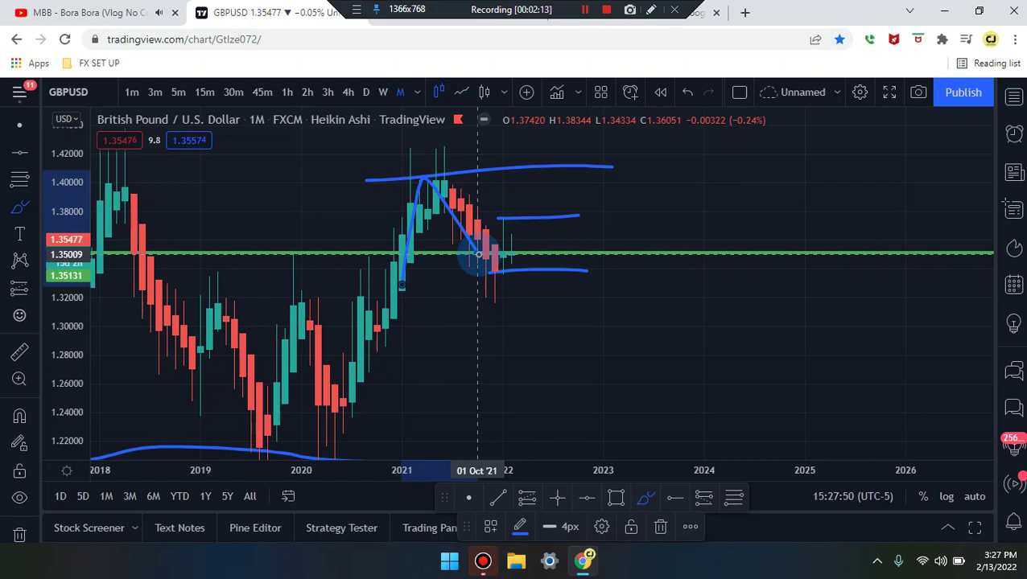
key("ctrl+z")
- Circle the mid-2021 peak, sketch short strokes around the 2021 highs near 1.40, and undo these marks
mouse_move(435, 165)
left_mouse_down()
mouse_move(479, 165)
mouse_move(404, 149)
mouse_move(400, 184)
left_mouse_up()
key("ctrl+z")
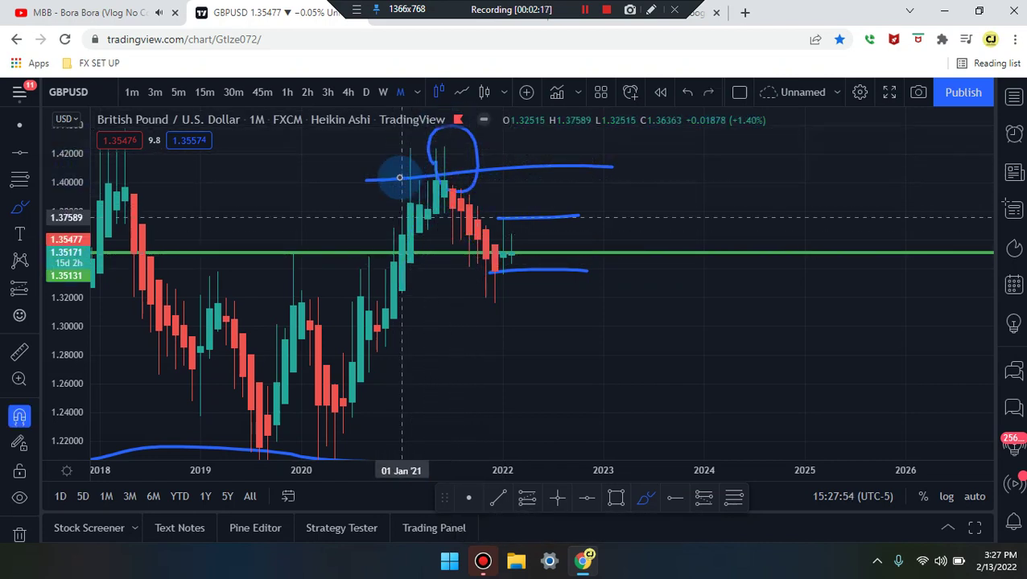
mouse_move(401, 227)
left_mouse_down()
mouse_move(413, 165)
mouse_move(434, 201)
mouse_move(441, 151)
mouse_move(460, 154)
left_mouse_up()
key("ctrl+z")
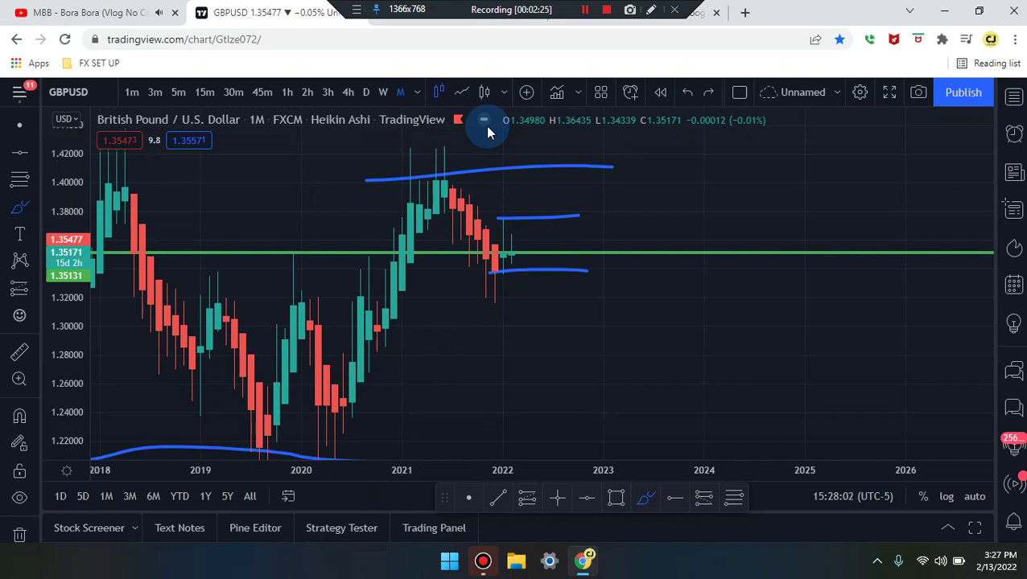
left_click(419, 178)
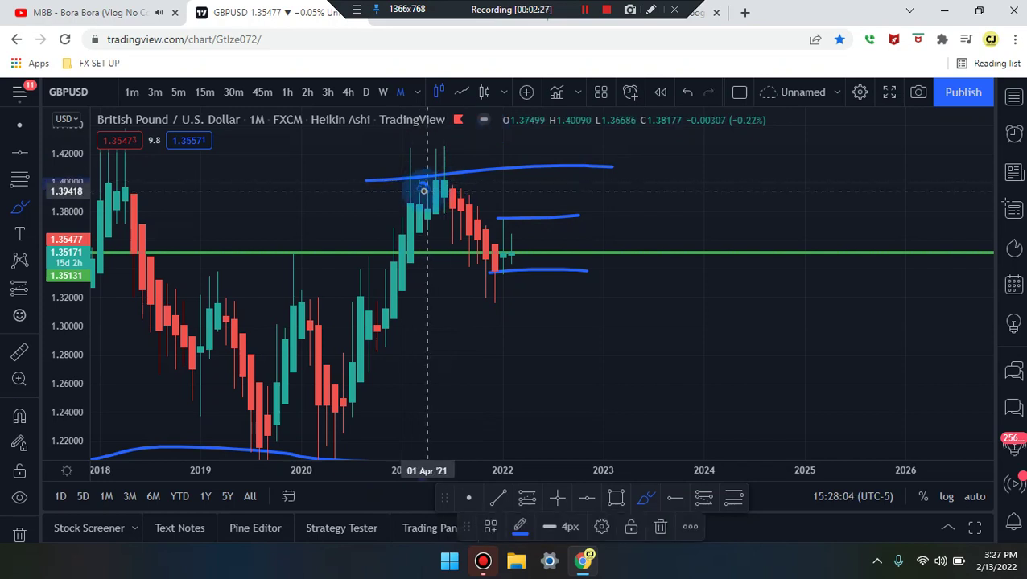
key("ctrl+z")
- Circle the monthly price action below 1.35 from 2016 onward and draw a brush line across its lows, at about 1.24 to 1.25
scroll(414, 283, "down", 2)
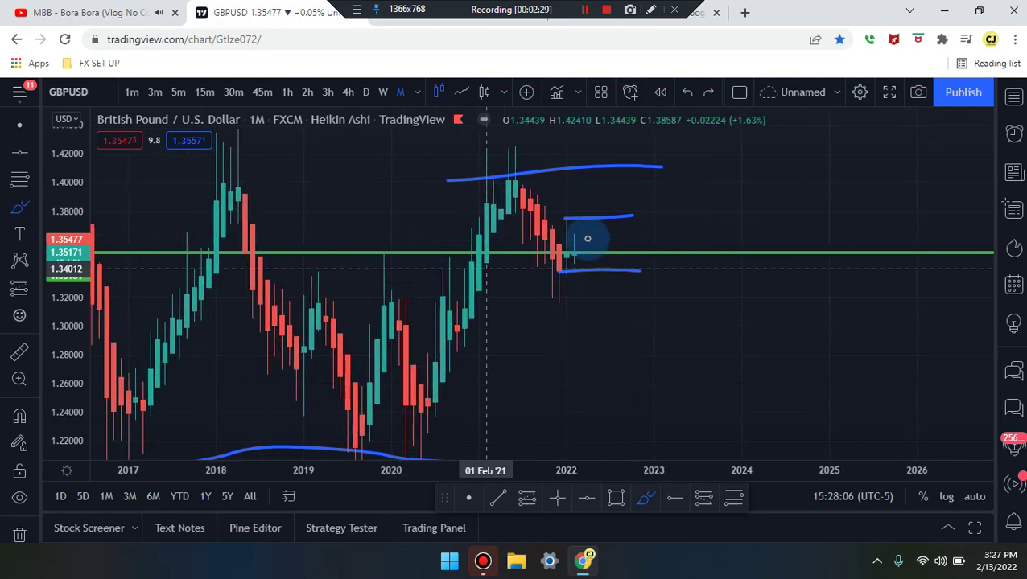
left_click_drag(362, 345, 413, 337)
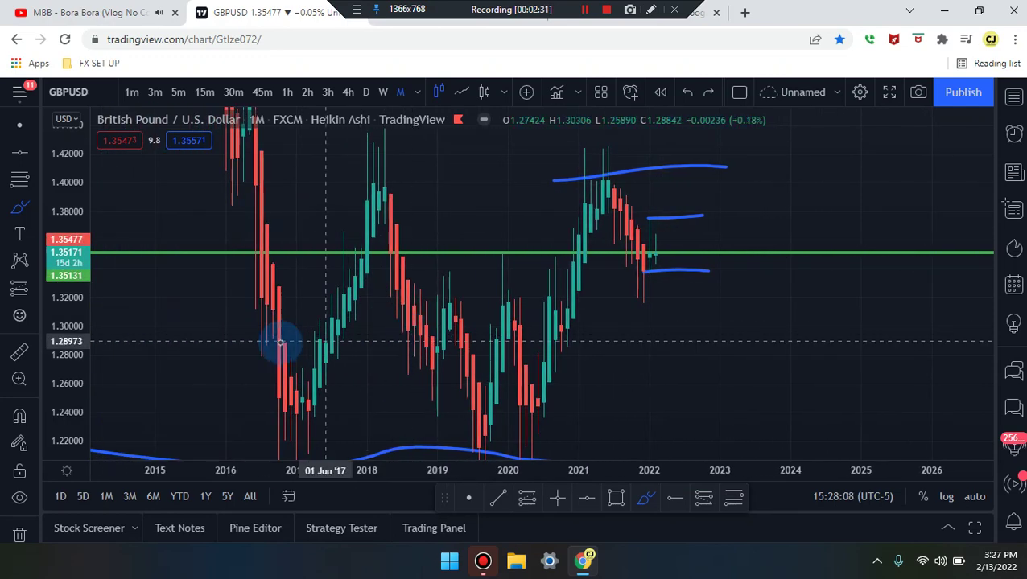
mouse_move(249, 330)
left_mouse_down()
mouse_move(799, 362)
mouse_move(297, 459)
mouse_move(242, 370)
left_mouse_up()
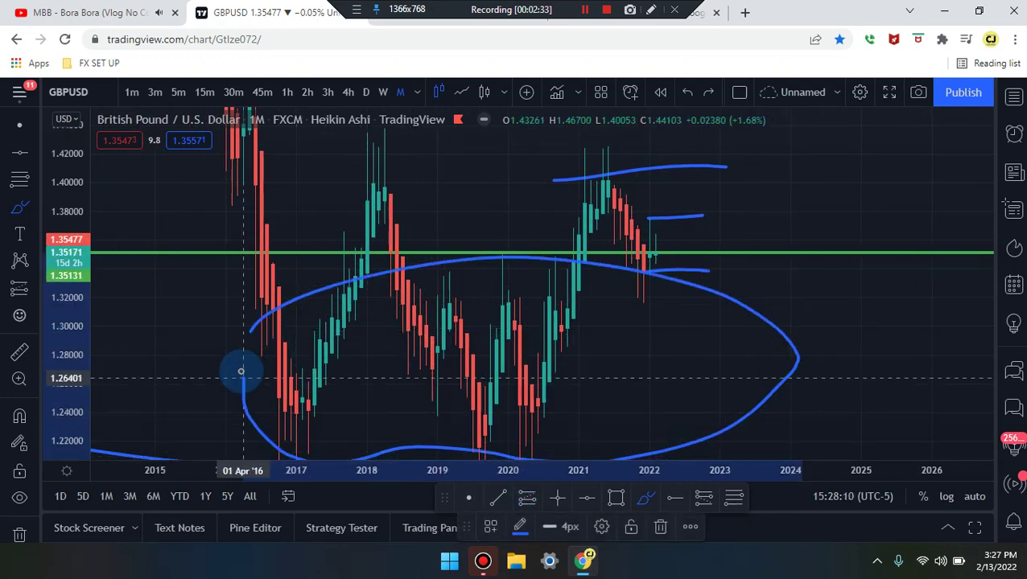
left_click_drag(211, 417, 632, 393)
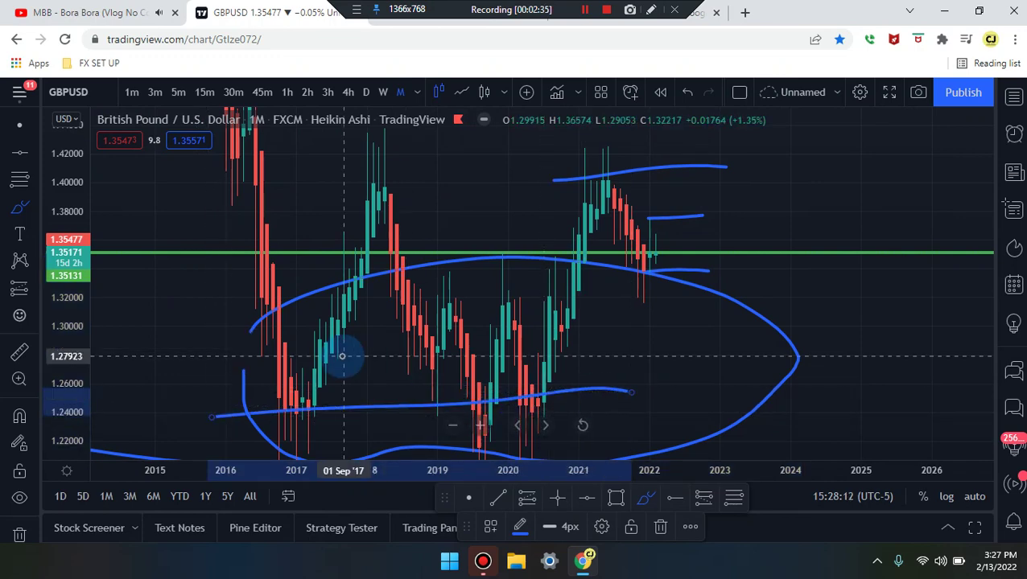
- Trace the 2017, 2019 and 2020 bounces with short curves, and undo them together with the circle and the line across the lows
left_click_drag(267, 312, 367, 290)
left_click_drag(456, 380, 567, 345)
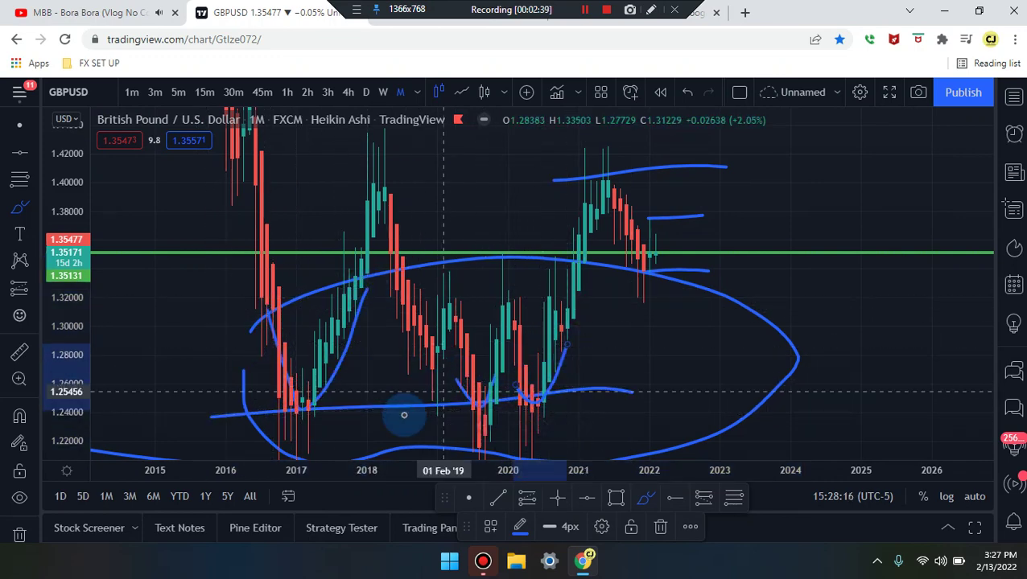
left_click_drag(397, 310, 434, 363)
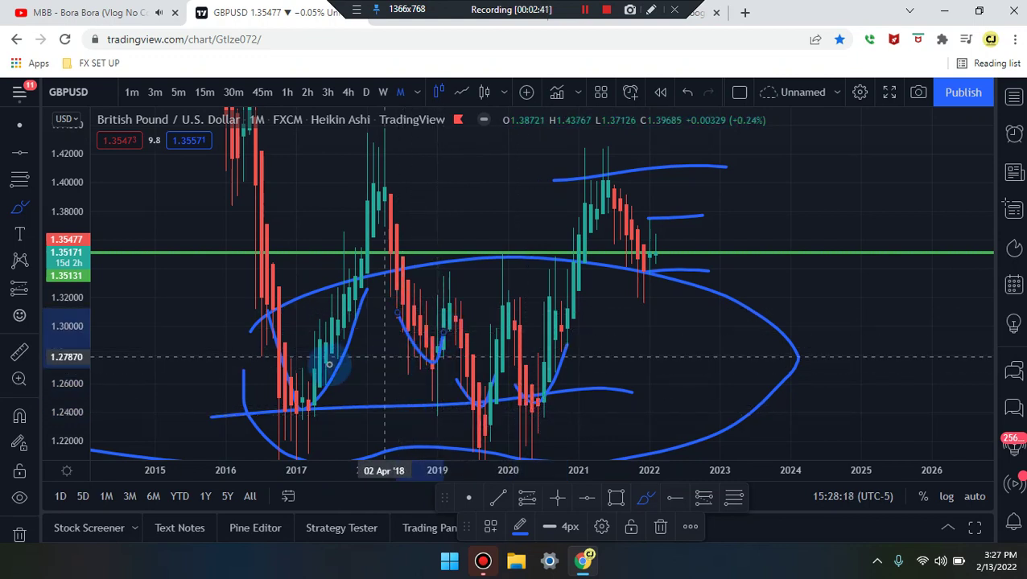
key("ctrl+z")
key("ctrl+z")
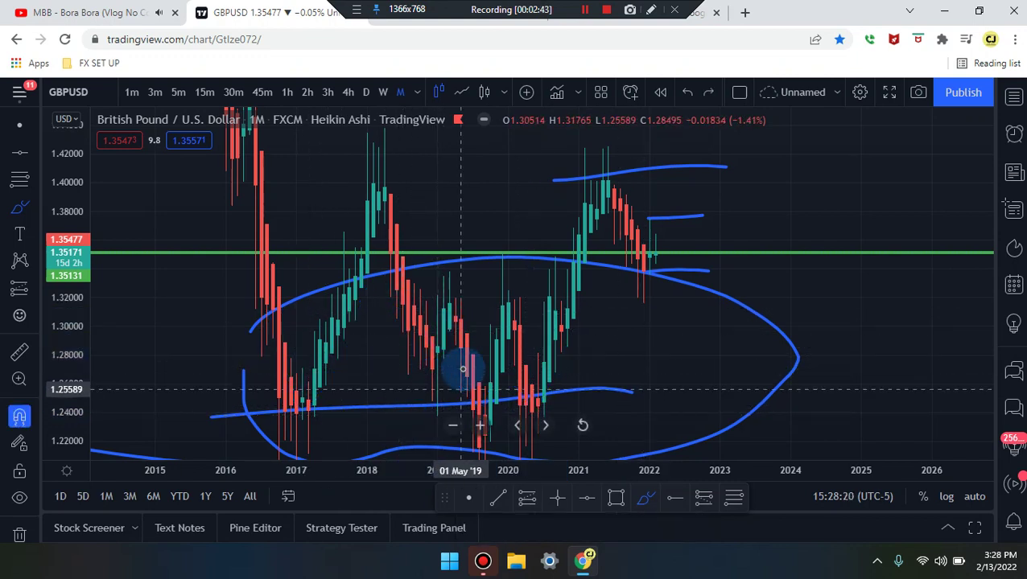
key("ctrl+z")
- Circle the 2019–2020 lows and sketch an upward stroke beyond the latest candles, undoing both marks
scroll(507, 346, "up", 2)
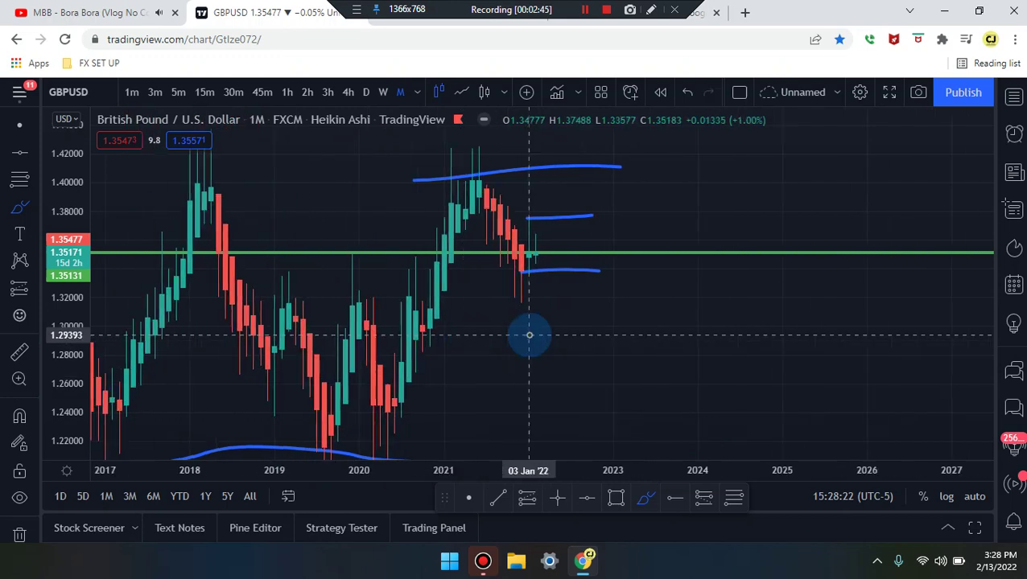
mouse_move(236, 347)
left_mouse_down()
mouse_move(287, 298)
mouse_move(359, 444)
mouse_move(232, 358)
left_mouse_up()
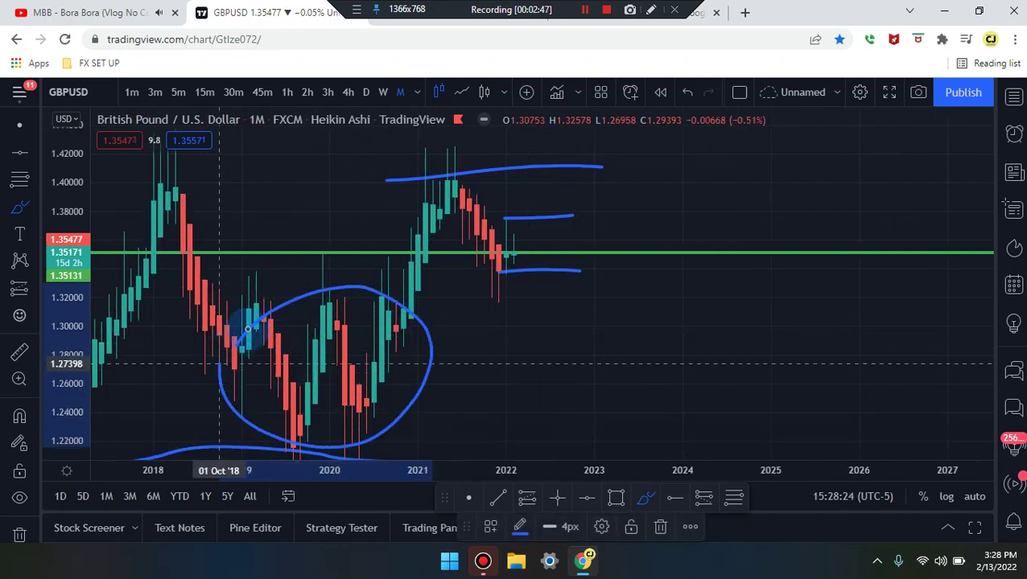
key("ctrl+z")
left_click_drag(525, 367, 690, 176)
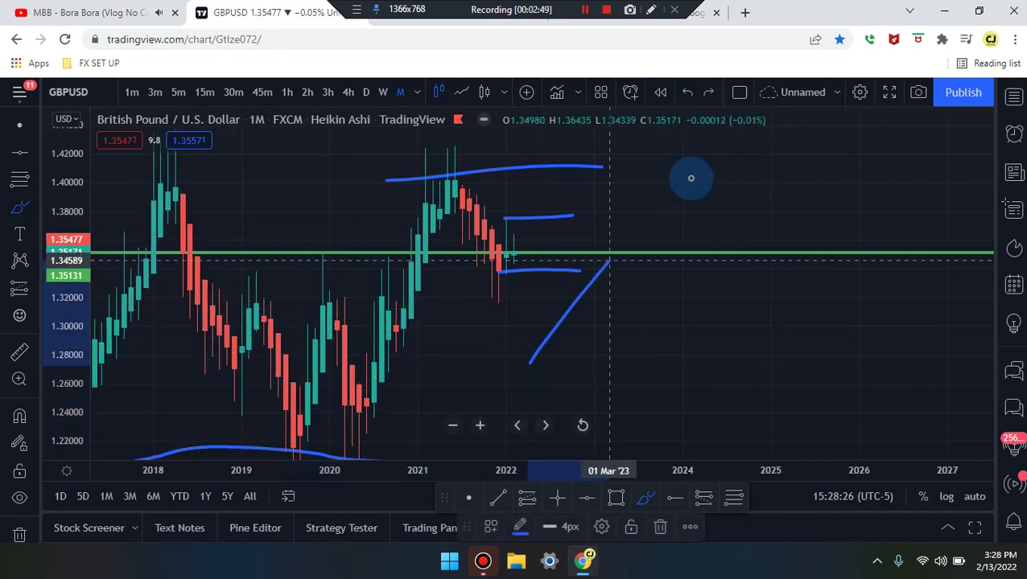
key("ctrl+z")
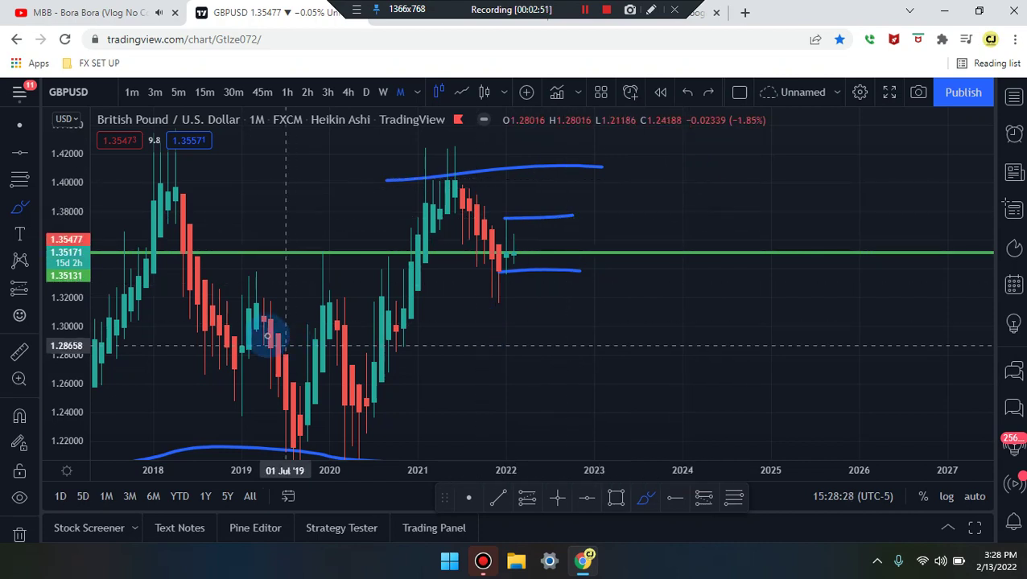
- Trace the price swings from 2019 through the 2021 peak to late 2021, sketch possible rises from there, and undo all these strokes
mouse_move(256, 326)
left_mouse_down()
mouse_move(295, 427)
mouse_move(321, 307)
mouse_move(356, 402)
mouse_move(378, 308)
mouse_move(396, 330)
mouse_move(419, 168)
mouse_move(431, 150)
left_mouse_up()
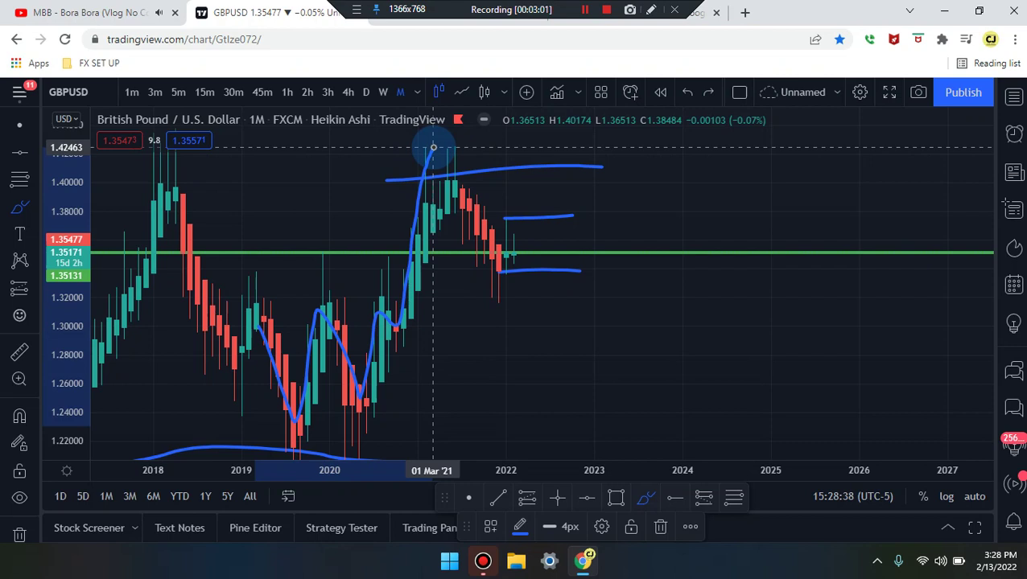
left_click_drag(433, 148, 487, 260)
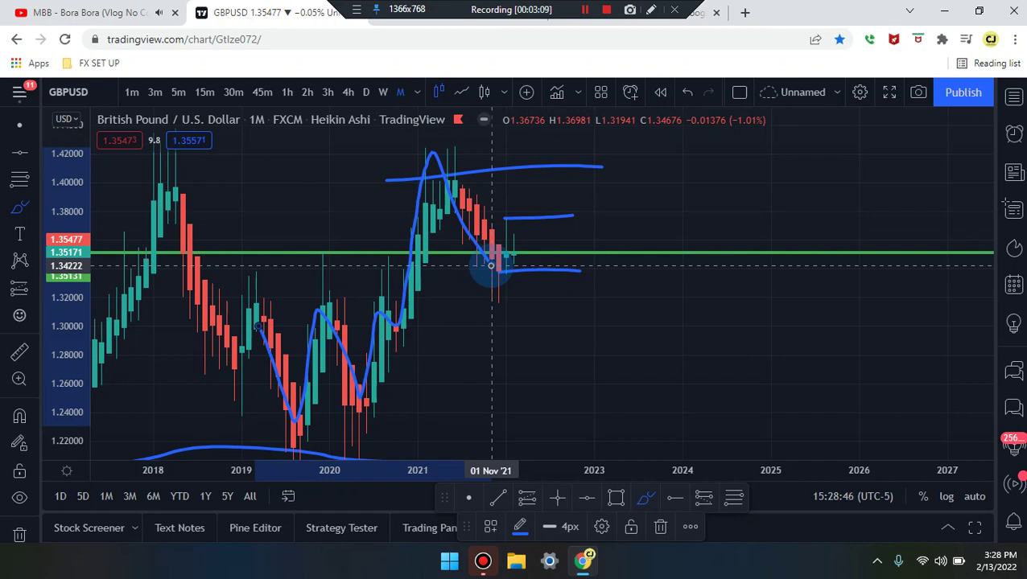
left_click_drag(496, 266, 569, 167)
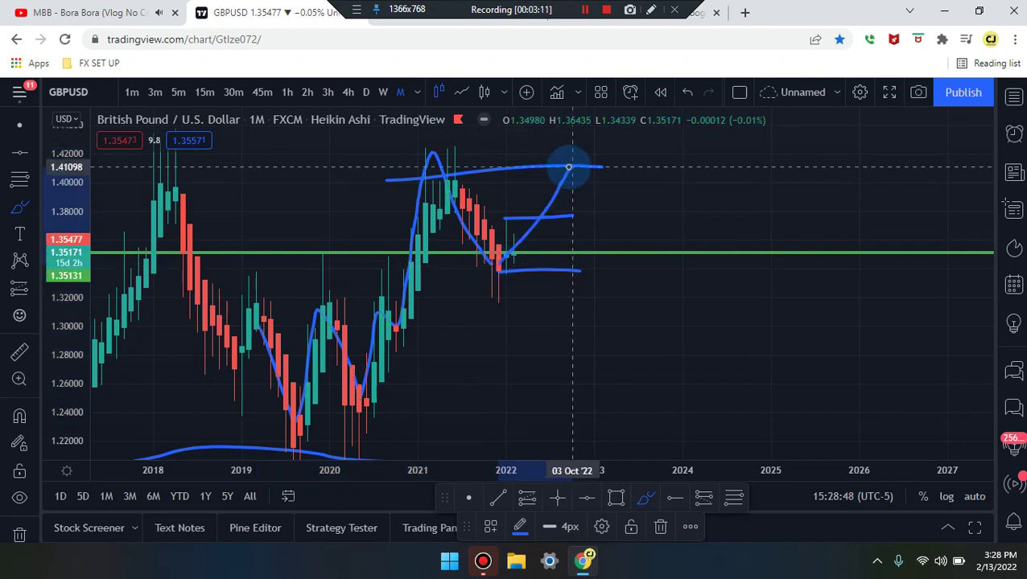
key("ctrl+z")
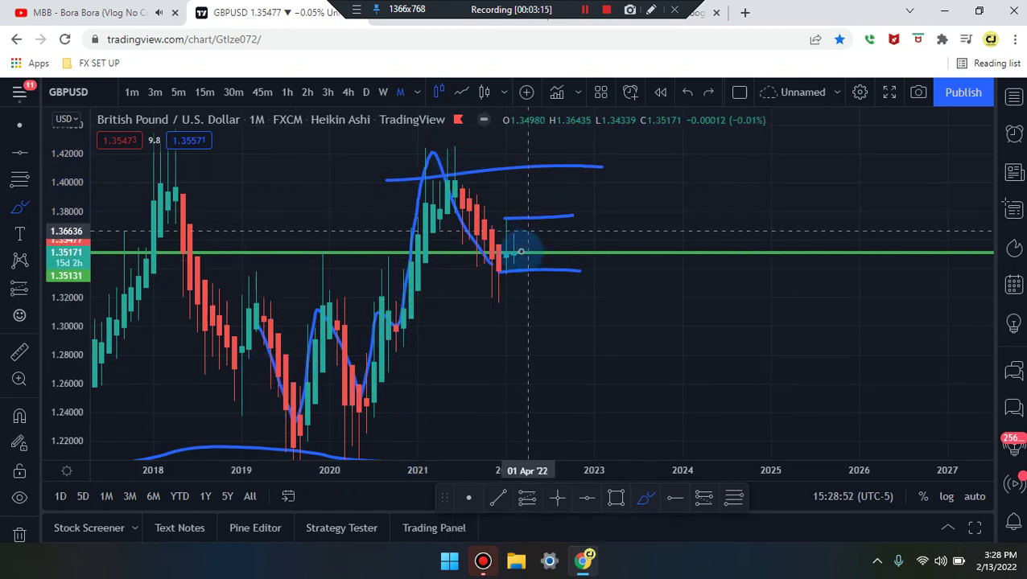
mouse_move(520, 257)
left_mouse_down()
mouse_move(563, 152)
mouse_move(523, 239)
left_mouse_up()
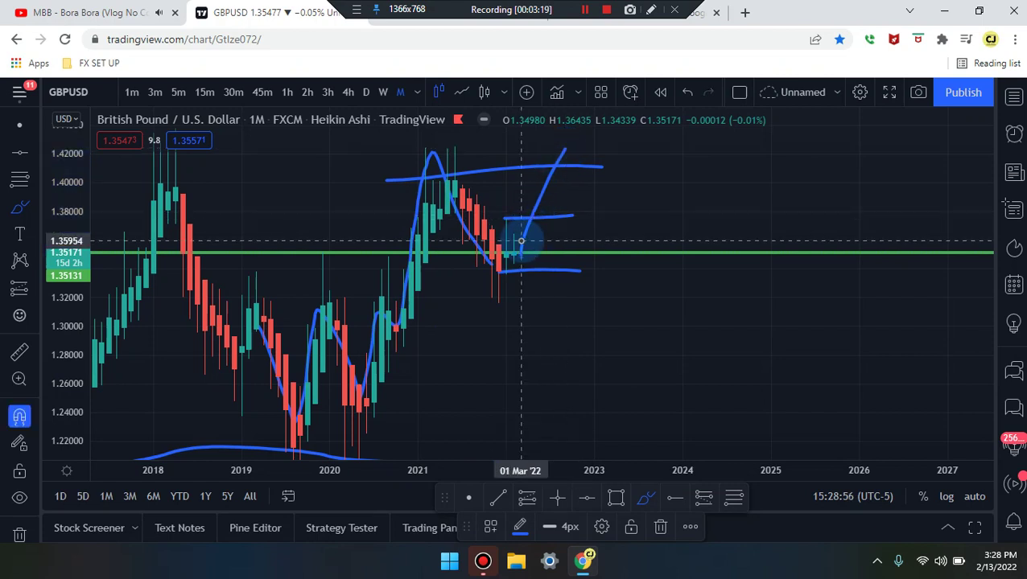
key("ctrl+z")
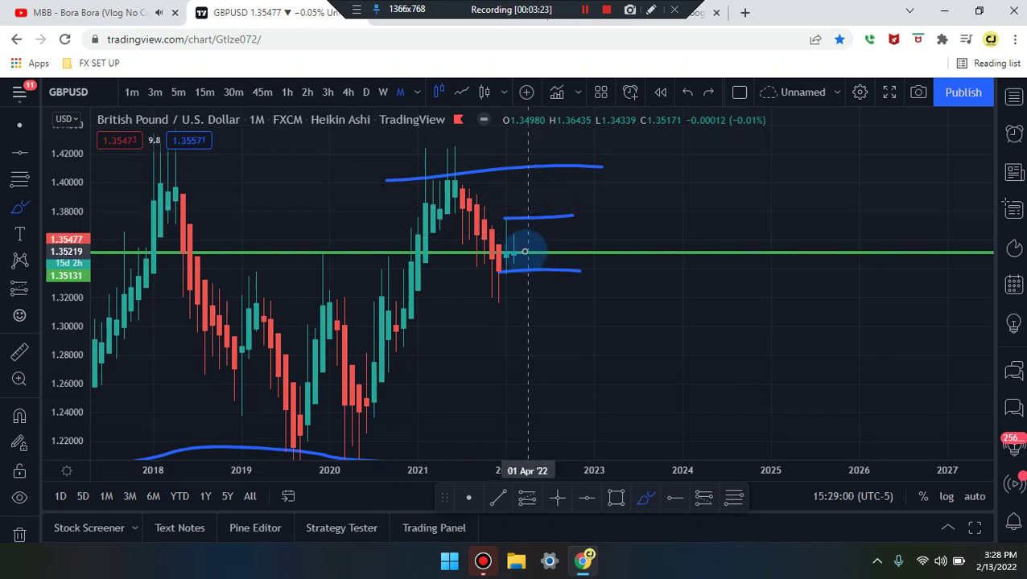
- Switch the chart to the weekly timeframe and focus on the candles from late 2021 to February 2022
left_click(382, 93)
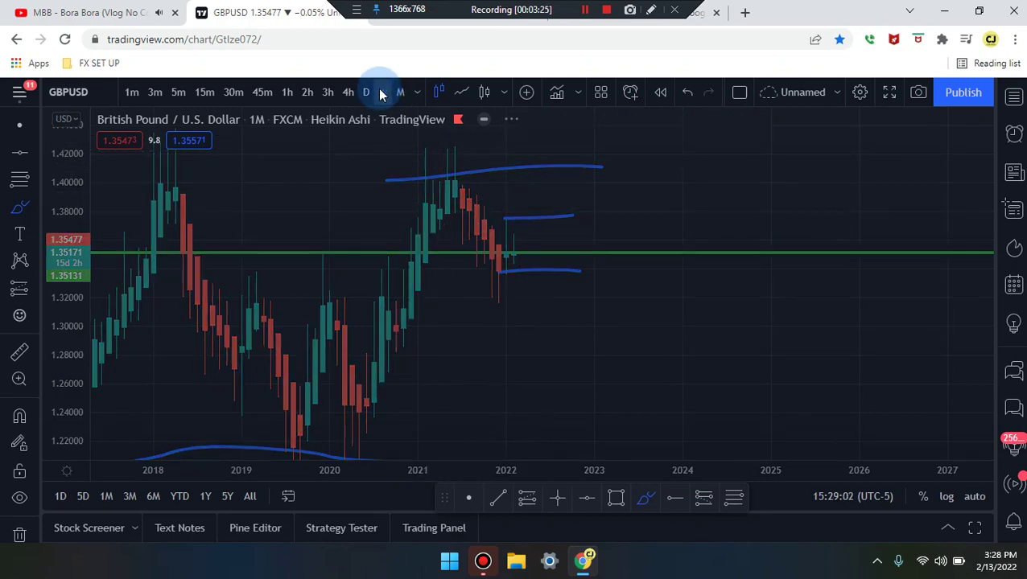
left_click_drag(413, 131, 392, 267)
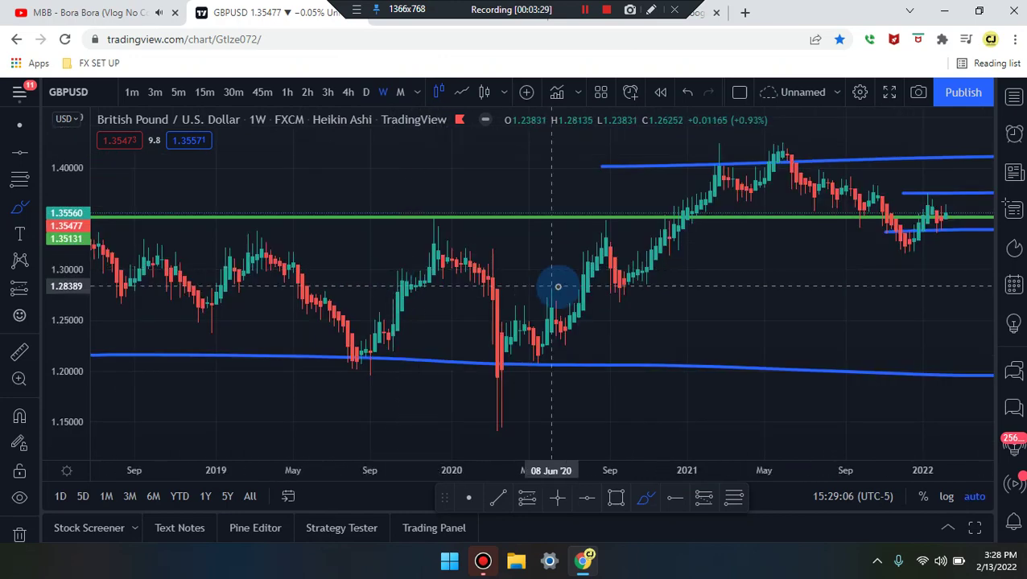
scroll(557, 287, "up", 10)
scroll(629, 317, "right", 2)
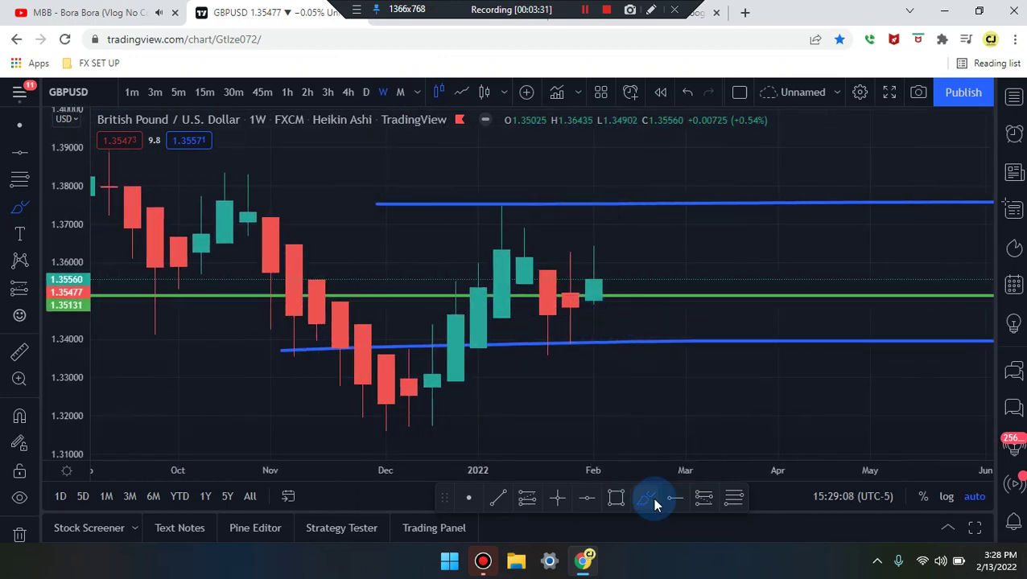
- Sketch brush marks around the January–February 2022 weekly candles and across their highs near 1.363, undoing each mark
mouse_move(635, 318)
left_mouse_down()
mouse_move(591, 311)
mouse_move(579, 232)
mouse_move(631, 315)
left_mouse_up()
key("ctrl+z")
left_click_drag(574, 330, 668, 220)
key("ctrl+z")
left_click_drag(527, 252, 640, 246)
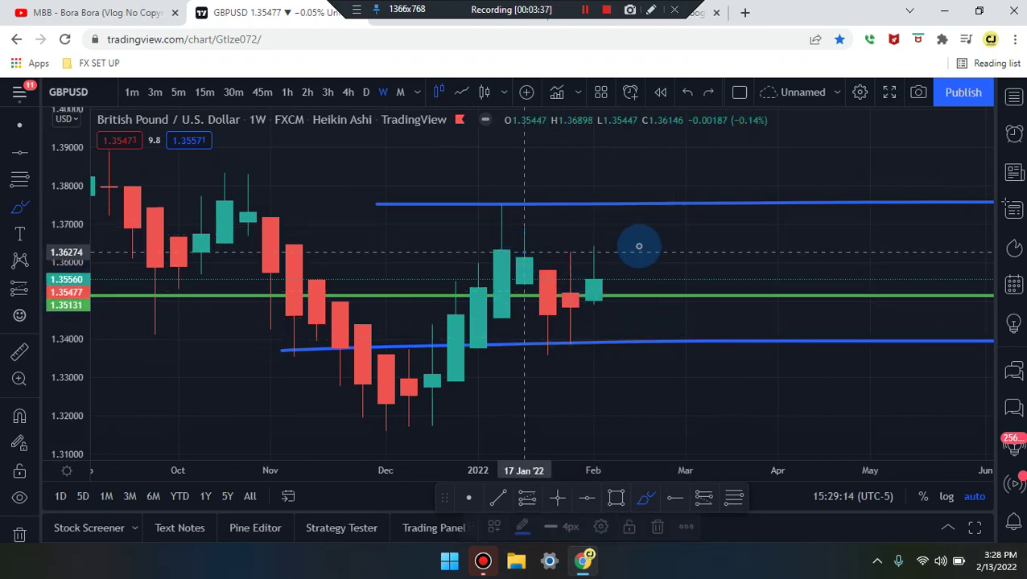
key("ctrl+z")
- Draw a short brush line under the December 2021 weekly lows at about 1.32, trace the rebound from it, and undo these marks
scroll(543, 313, "down", 5)
mouse_move(515, 342)
left_mouse_down()
mouse_move(564, 398)
mouse_move(607, 359)
left_mouse_up()
key("ctrl+z")
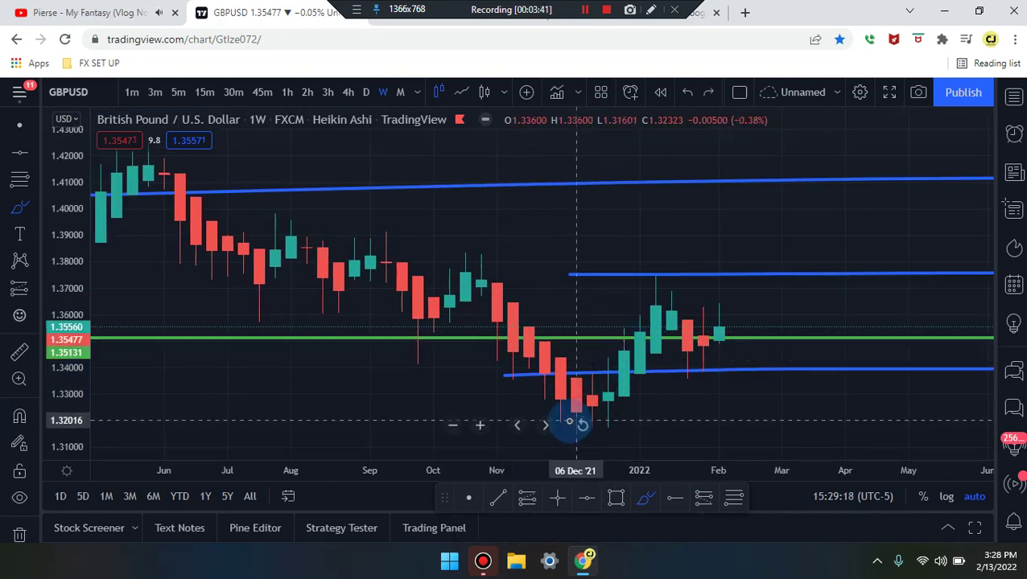
left_click_drag(531, 404, 640, 417)
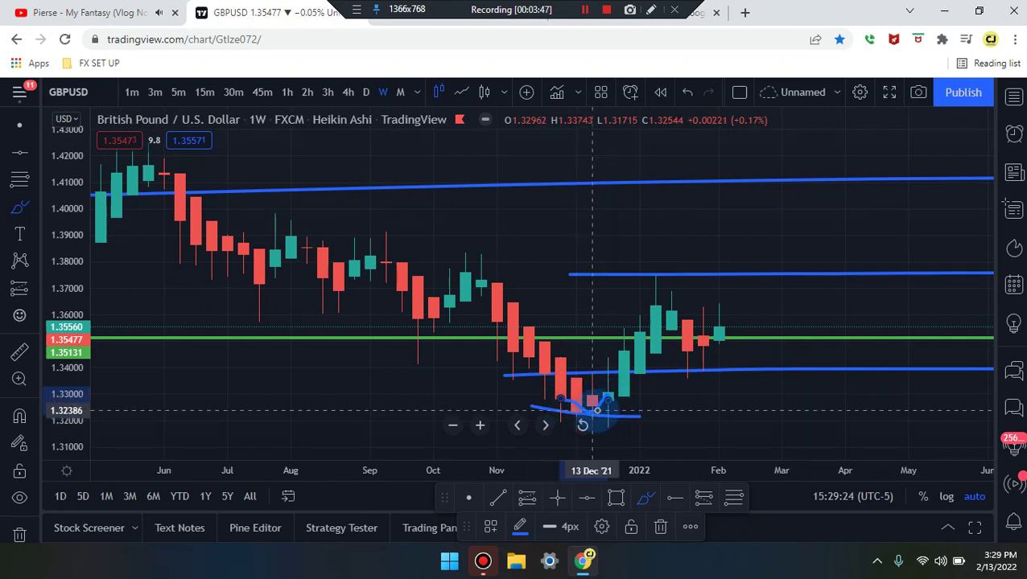
key("ctrl+z")
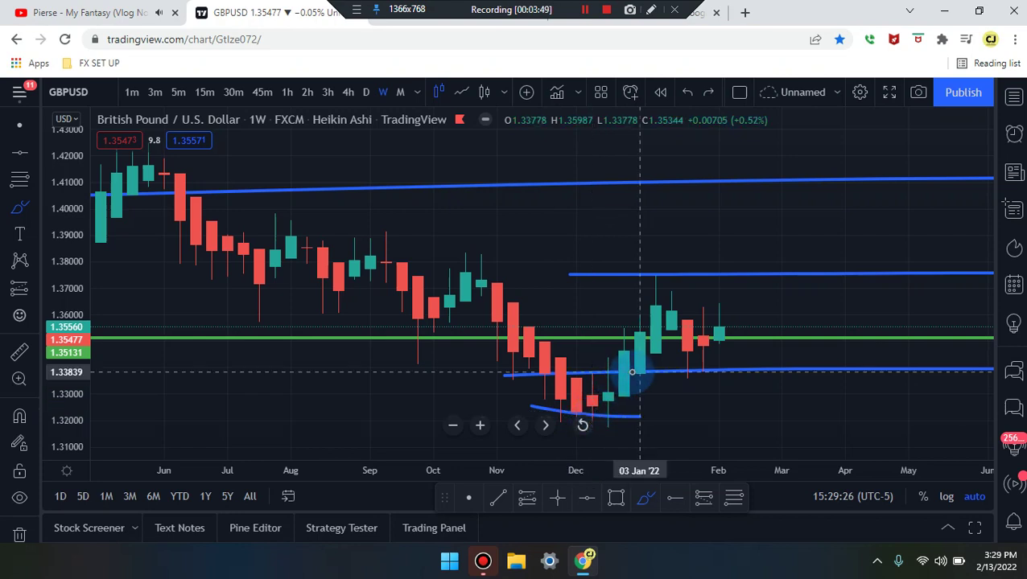
left_click_drag(598, 421, 689, 290)
key("ctrl+z")
key("ctrl+z")
- Mark the November–December 2021 weekly decline with two downward brush strokes, from about 1.38 to about 1.32
scroll(715, 348, "down", 1)
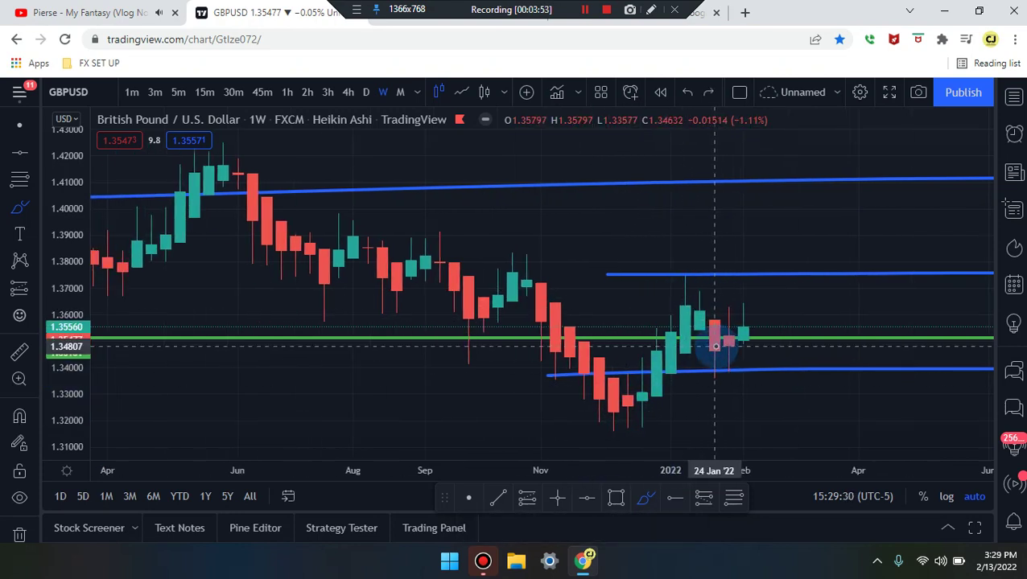
scroll(621, 302, "down", 2)
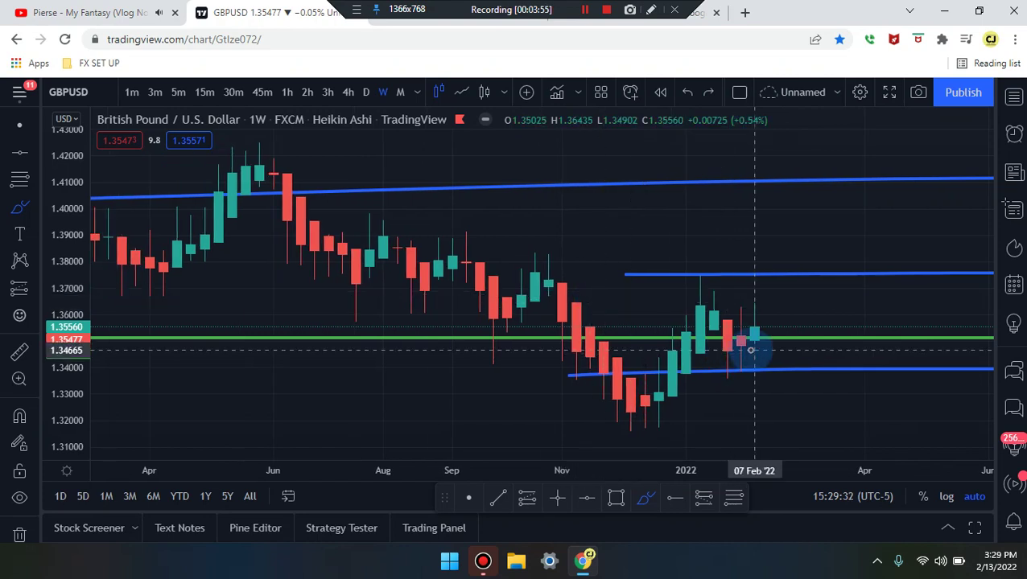
left_click_drag(536, 267, 657, 419)
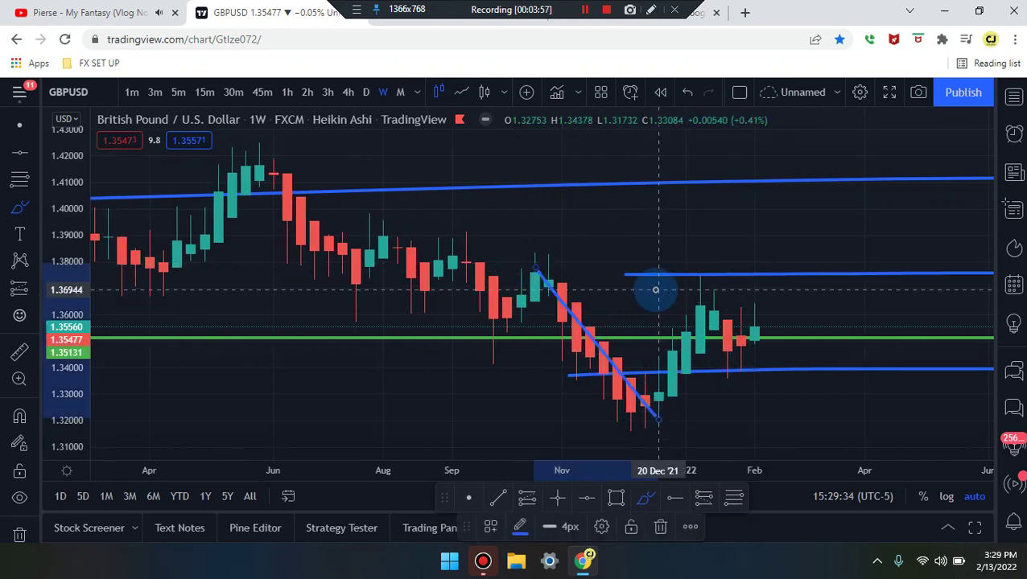
left_click_drag(577, 282, 658, 408)
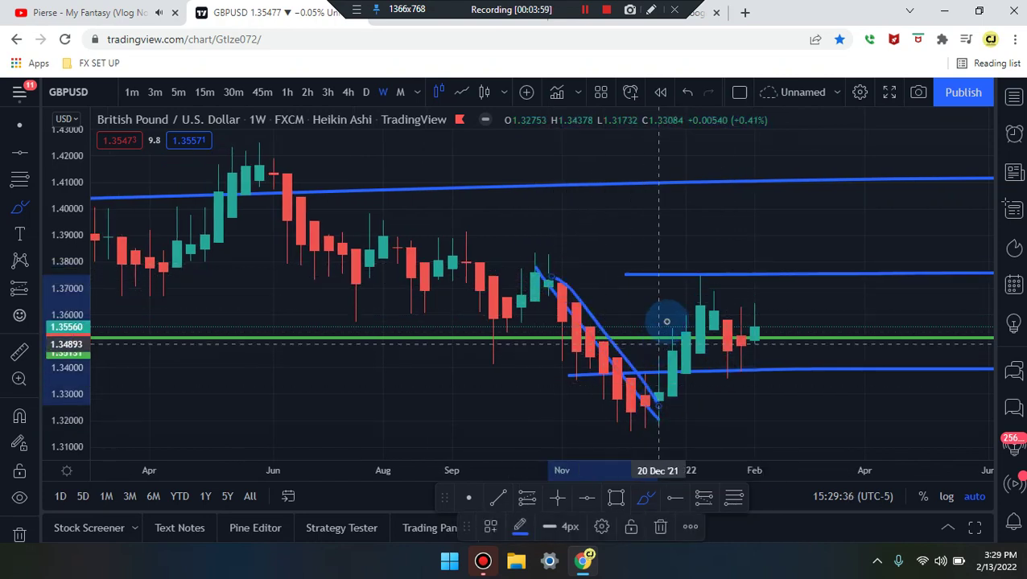
- Circle the January–February 2022 weekly candles and sketch possible drops from them through the brush line at about 1.34
mouse_move(679, 276)
left_mouse_down()
mouse_move(845, 299)
mouse_move(673, 302)
mouse_move(721, 268)
mouse_move(789, 394)
mouse_move(789, 301)
mouse_move(769, 306)
left_mouse_up()
left_click_drag(861, 458, 806, 342)
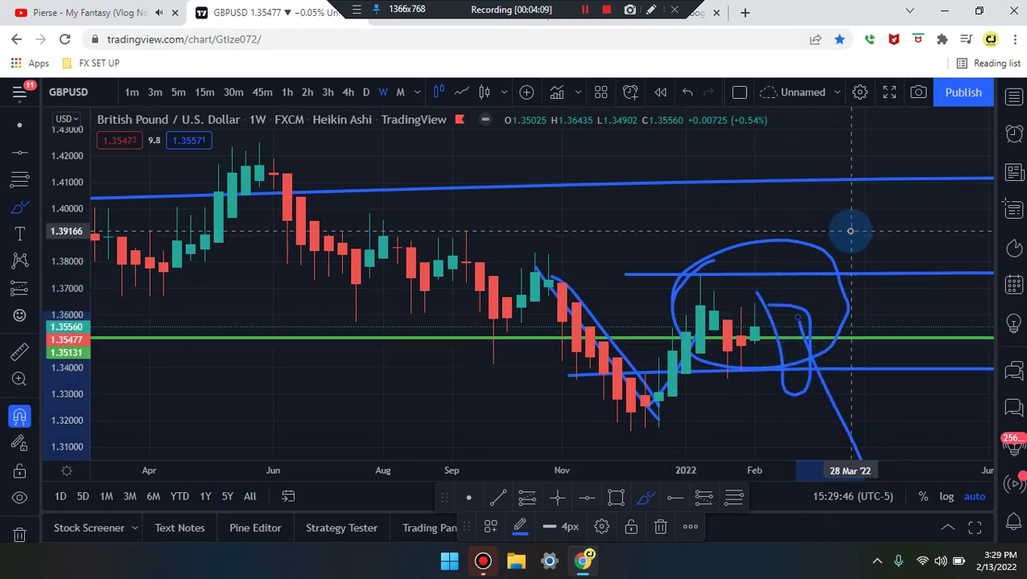
- Trace the weekly decline, rebound and a projected drop to about 1.32, add a line near 1.361, and undo all swing sketches since November 2021
key("ctrl+z")
key("ctrl+z")
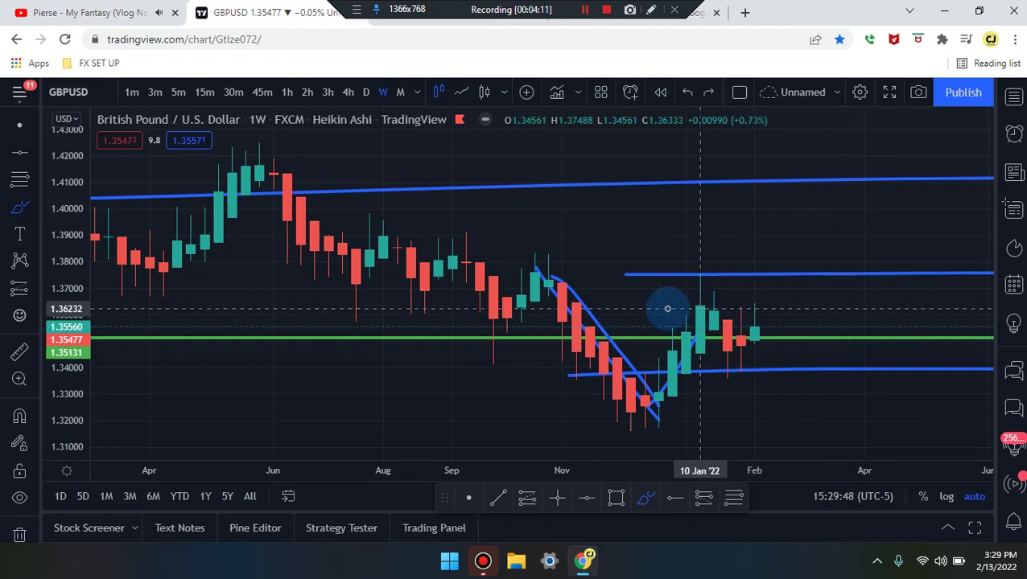
left_click(631, 366)
mouse_move(664, 401)
left_mouse_down()
mouse_move(712, 318)
mouse_move(744, 330)
mouse_move(755, 316)
mouse_move(825, 422)
left_mouse_up()
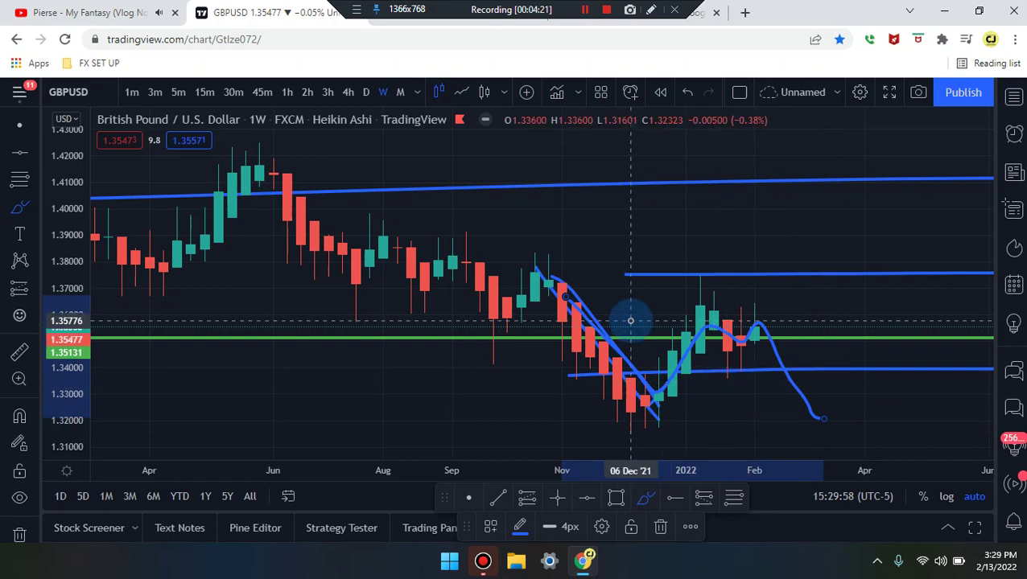
left_click(770, 314)
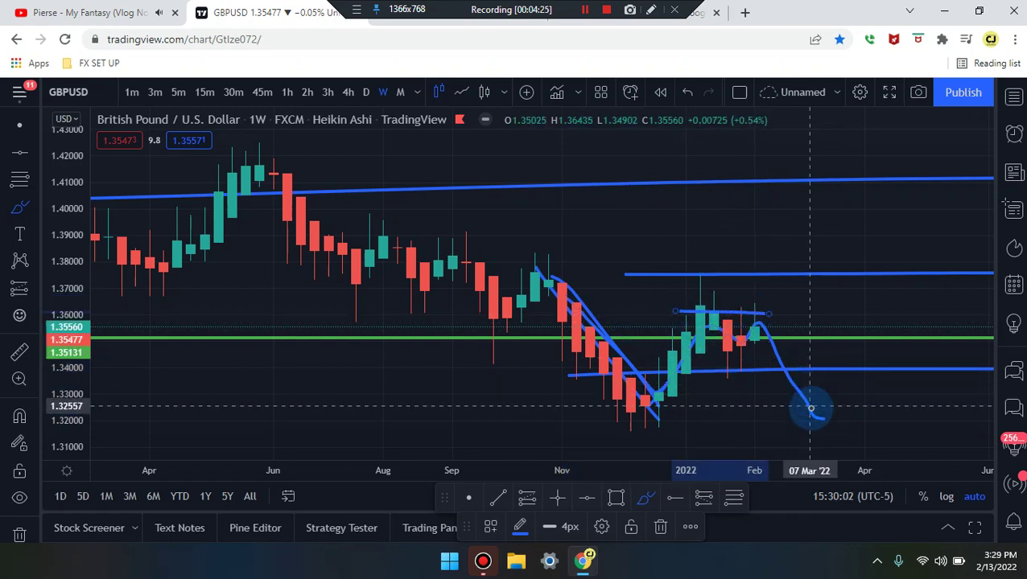
left_click_drag(933, 404, 797, 408)
mouse_move(840, 457)
left_mouse_down()
mouse_move(857, 417)
mouse_move(900, 473)
left_mouse_up()
key("ctrl+z")
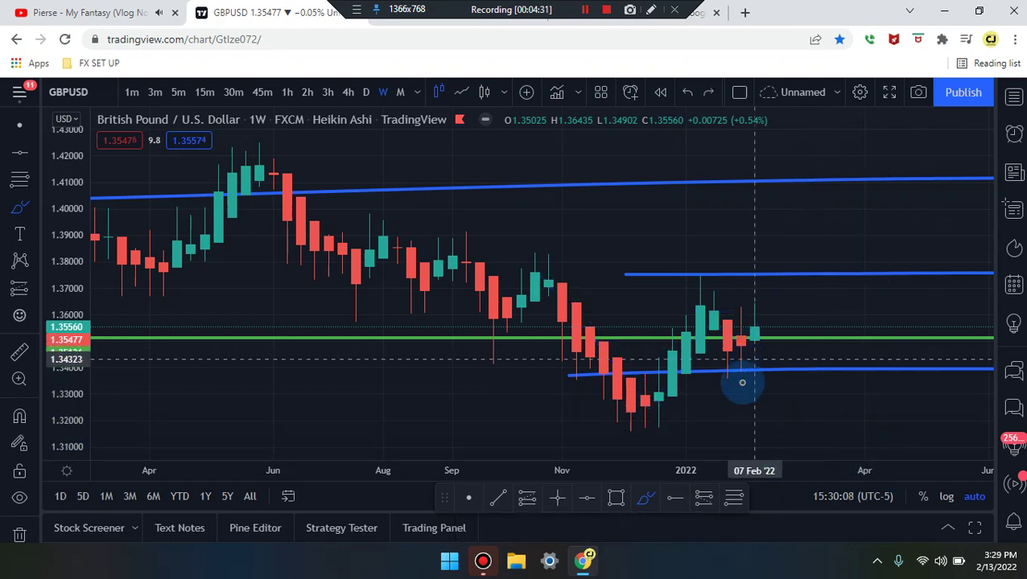
- Trace the weekly swing from the November 2021 decline through the December low to the January high, undoing each brush path
left_click_drag(702, 435, 930, 238)
key("ctrl+z")
mouse_move(567, 338)
left_mouse_down()
mouse_move(584, 362)
mouse_move(671, 344)
mouse_move(700, 281)
left_mouse_up()
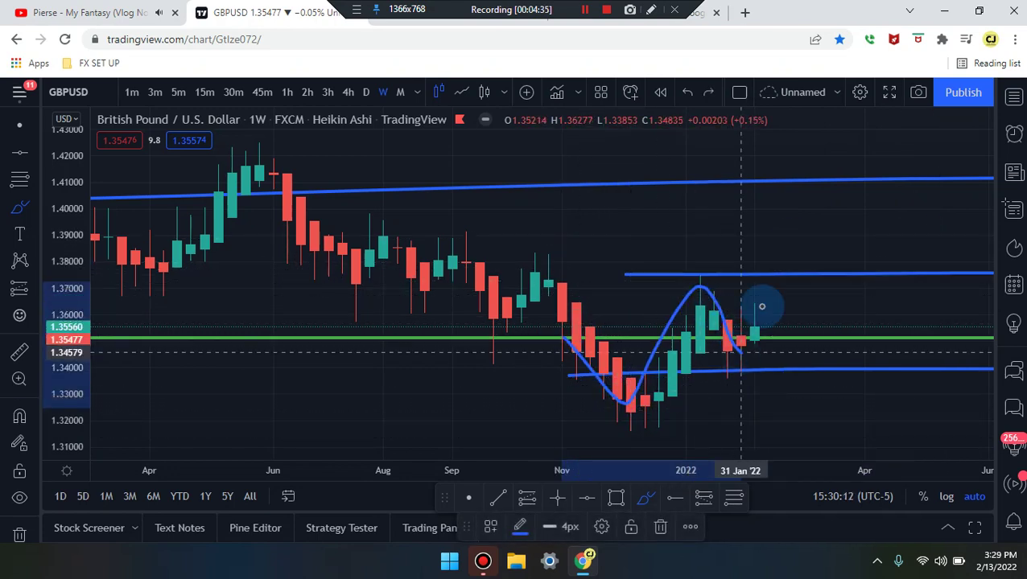
key("ctrl+z")
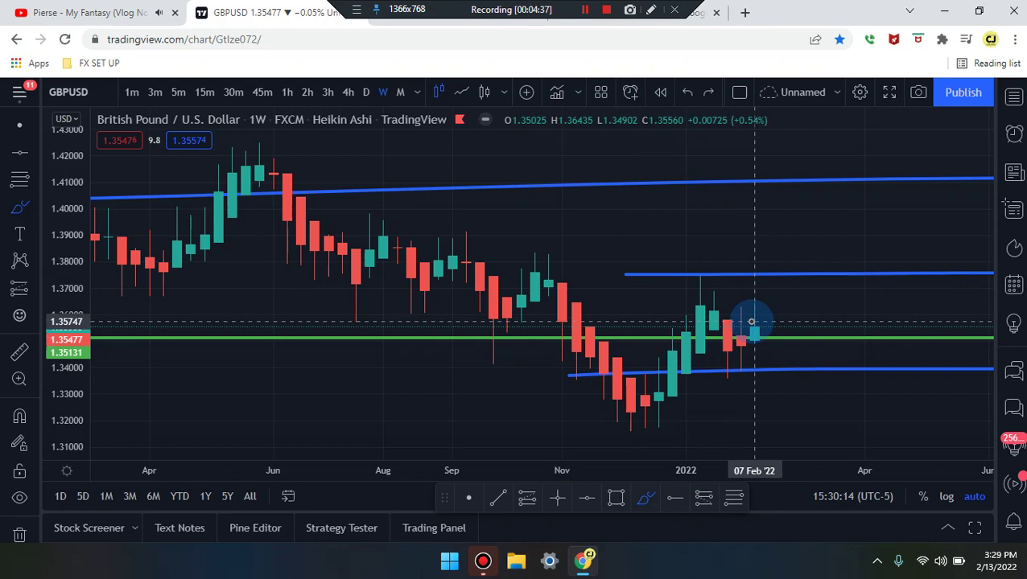
- Circle the latest weekly candles, sketch a projected breakout from them through 1.375 to about 1.41, and undo both marks
mouse_move(738, 308)
left_mouse_down()
mouse_move(775, 319)
mouse_move(749, 369)
mouse_move(732, 322)
mouse_move(759, 345)
left_mouse_up()
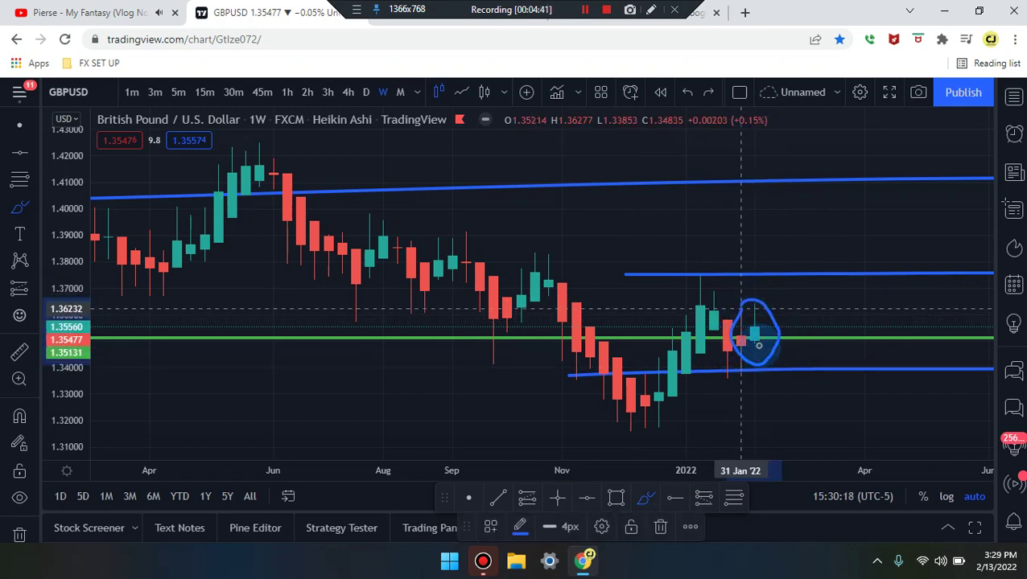
key("ctrl+z")
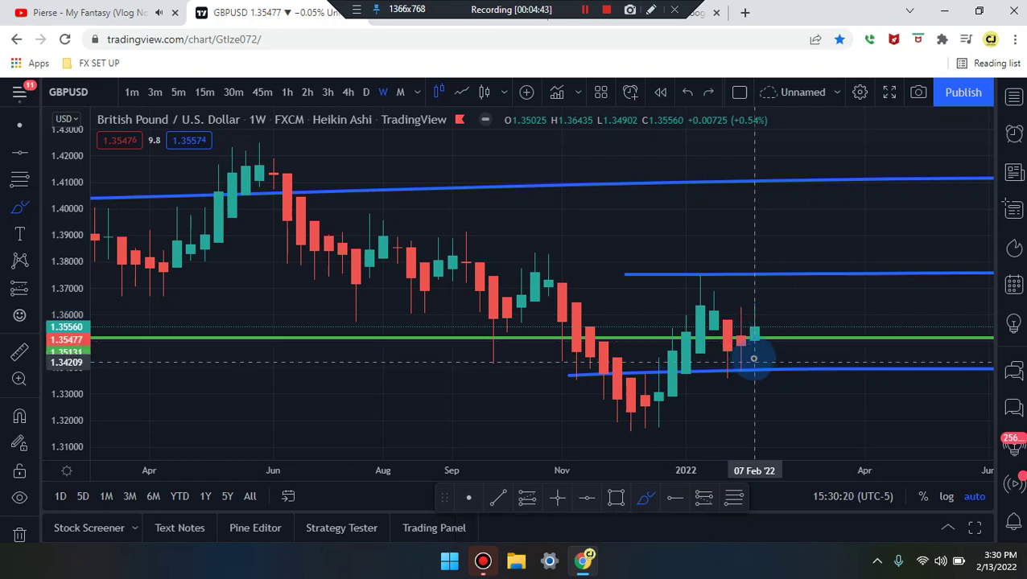
mouse_move(591, 342)
left_mouse_down()
mouse_move(634, 406)
mouse_move(694, 326)
mouse_move(735, 346)
mouse_move(766, 300)
mouse_move(782, 238)
mouse_move(824, 280)
mouse_move(885, 182)
left_mouse_up()
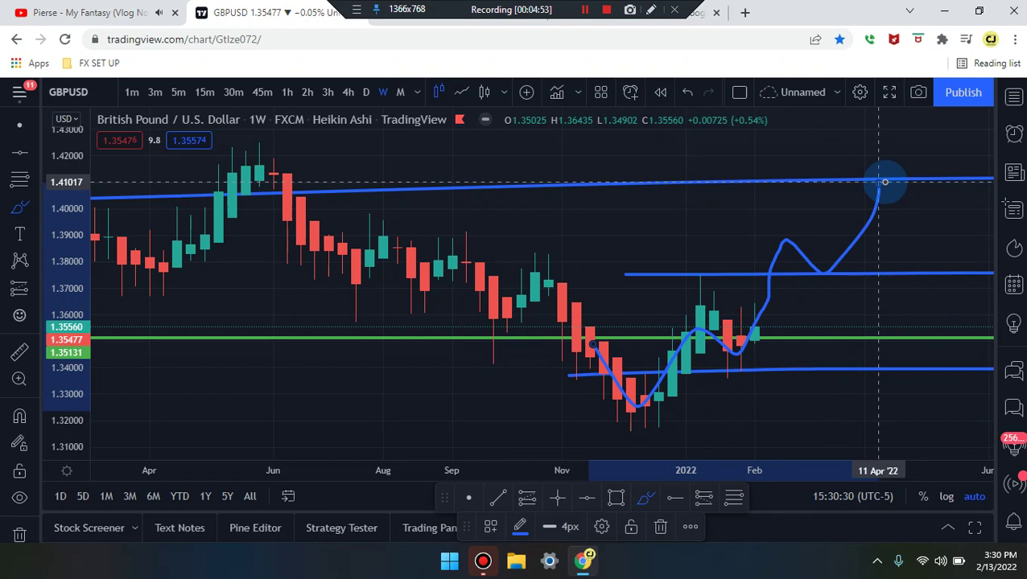
key("ctrl+z")
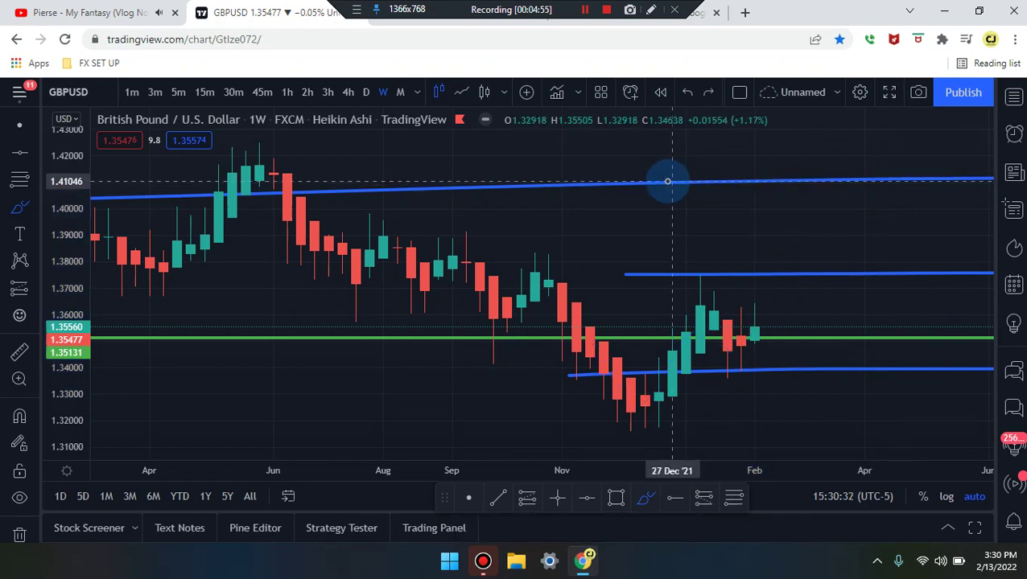
- Switch the GBPUSD chart to the daily timeframe and bring the January–February 2022 candles into view
left_click(365, 92)
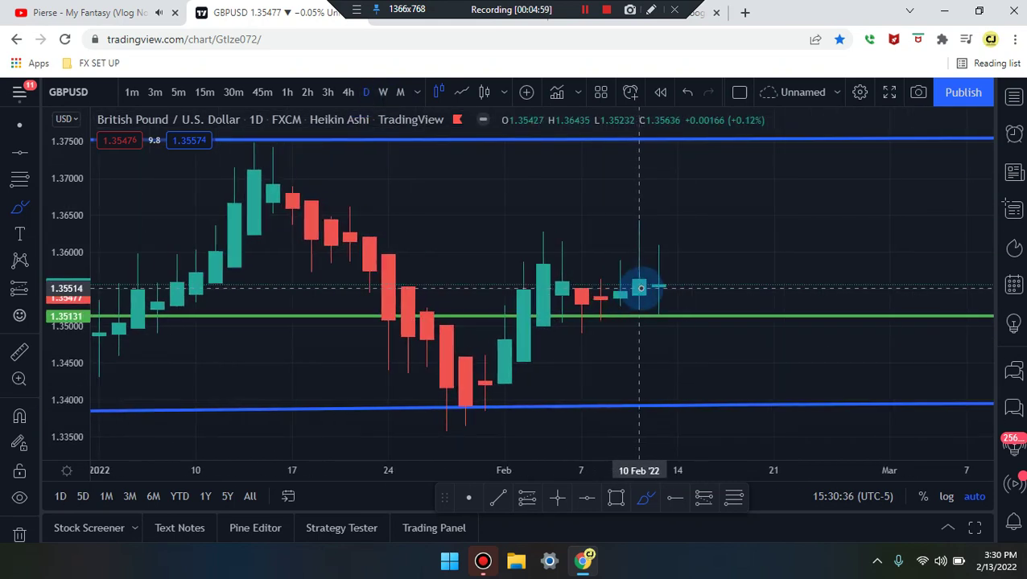
scroll(692, 313, "up", 1)
scroll(692, 314, "down", 2)
left_click_drag(708, 390, 708, 390)
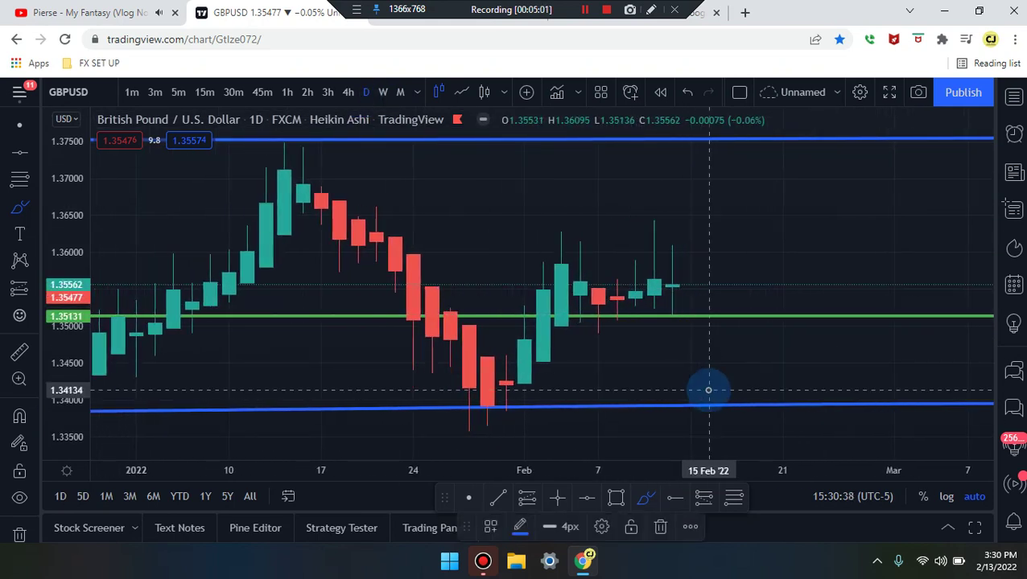
- Draw a brush line across the February daily highs at about 1.36, trace the double peak around it, and undo the traced path
left_click_drag(512, 244, 746, 251)
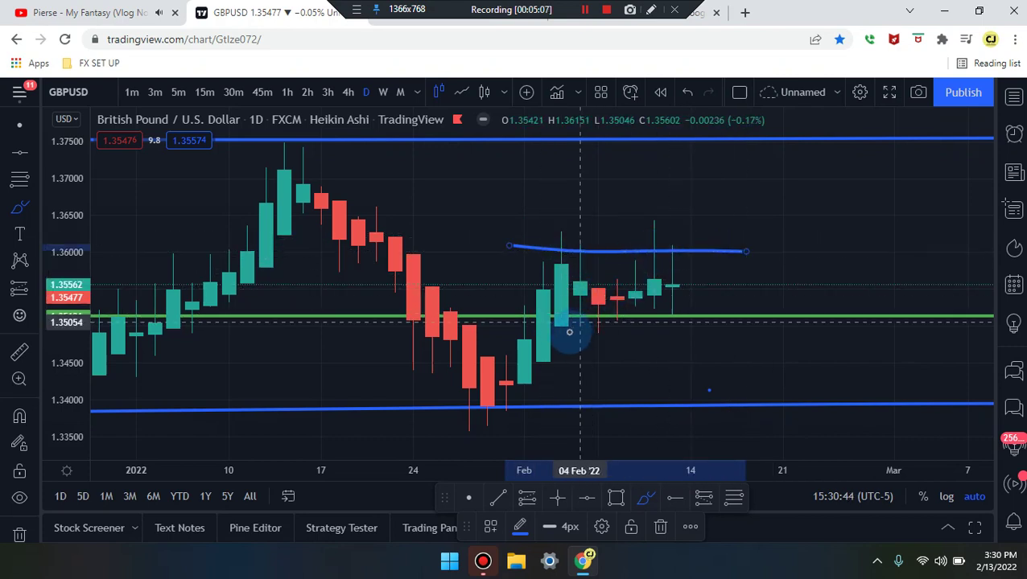
mouse_move(525, 352)
left_mouse_down()
mouse_move(560, 264)
mouse_move(602, 308)
mouse_move(652, 234)
mouse_move(682, 298)
left_mouse_up()
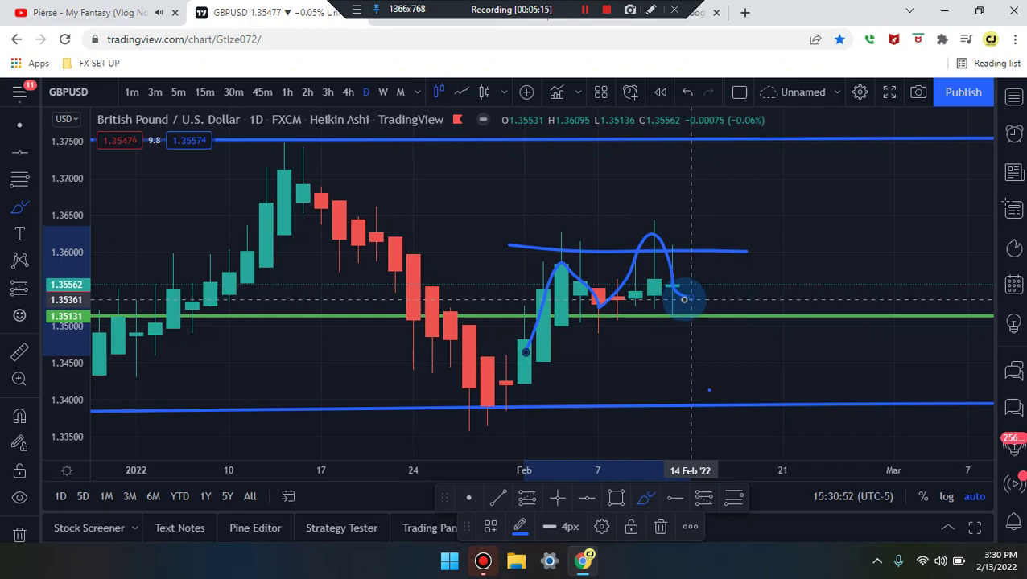
left_click_drag(684, 299, 689, 297)
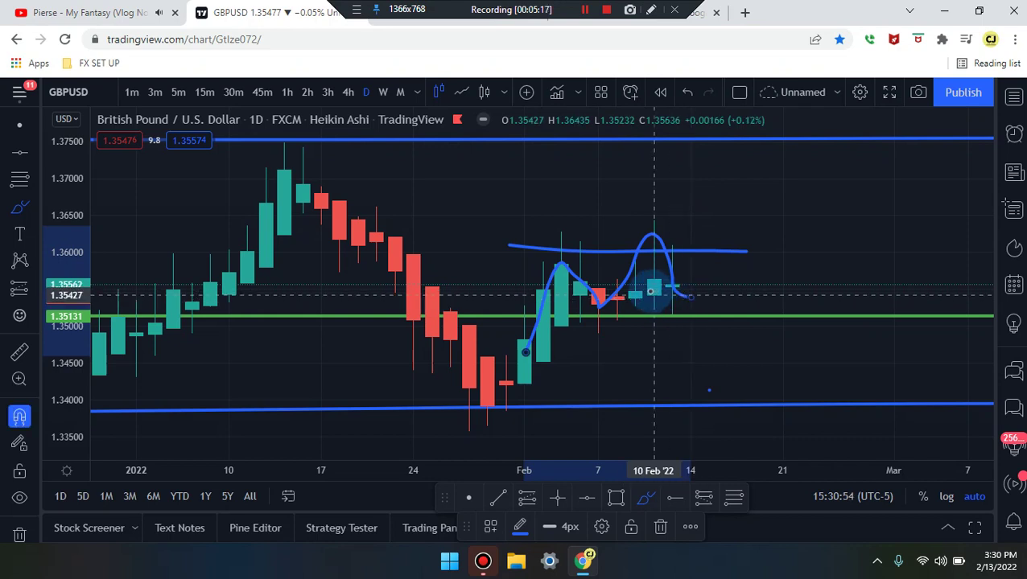
key("ctrl+z")
- Sketch downward brush strokes from the 10 February daily candle to about 1.35, undoing each stroke
left_click_drag(653, 266, 674, 332)
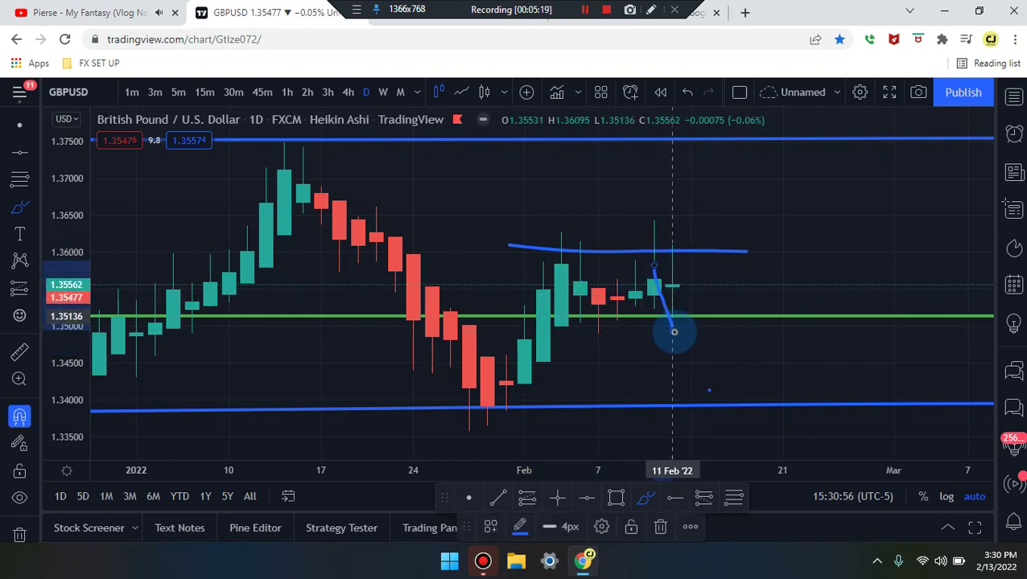
key("ctrl+z")
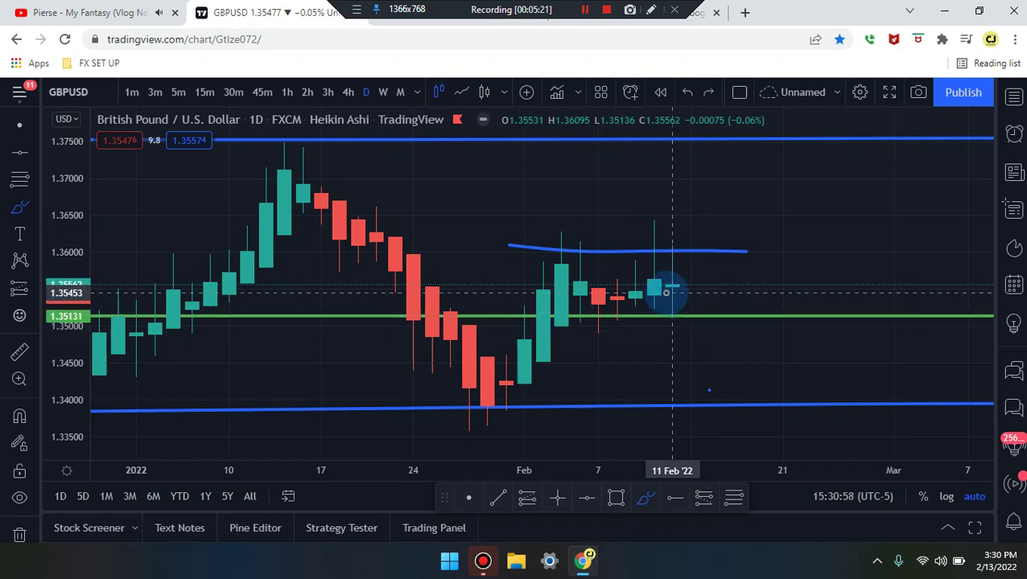
left_click_drag(655, 268, 681, 311)
key("ctrl+z")
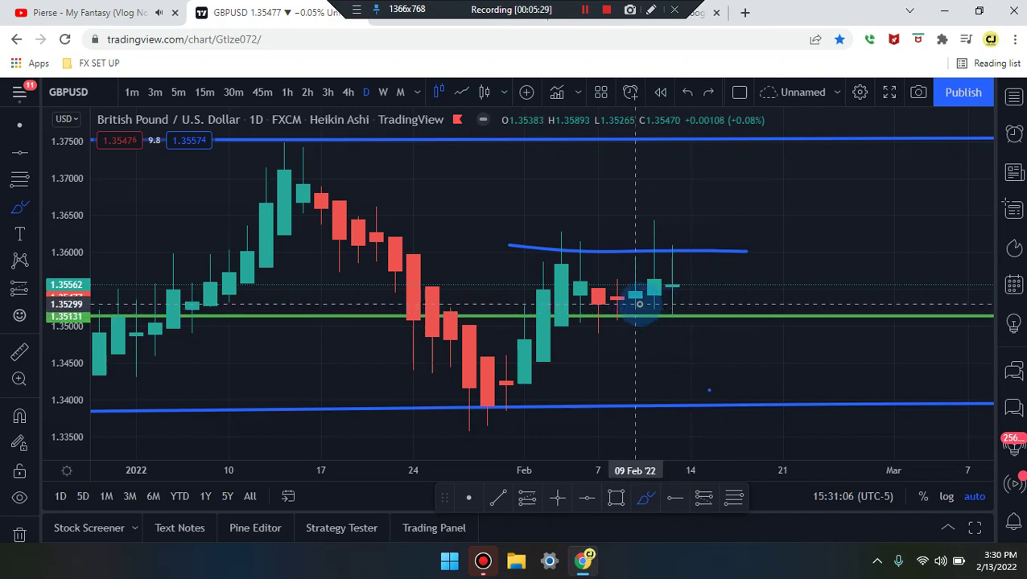
- Sketch short rises around the 9–11 February daily candles and a zigzag ending near the green line, undoing each mark
left_click_drag(639, 304, 670, 268)
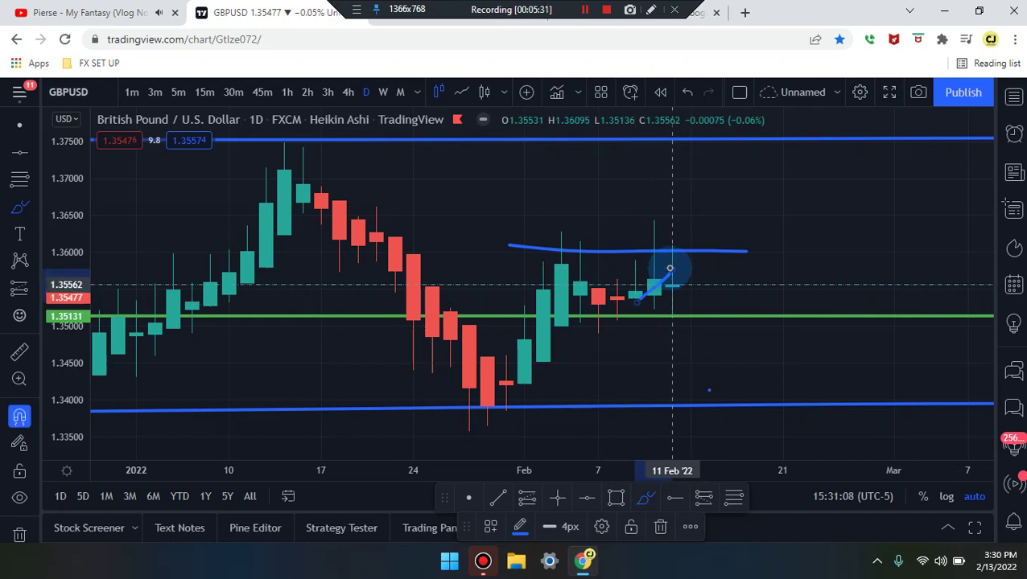
key("ctrl+z")
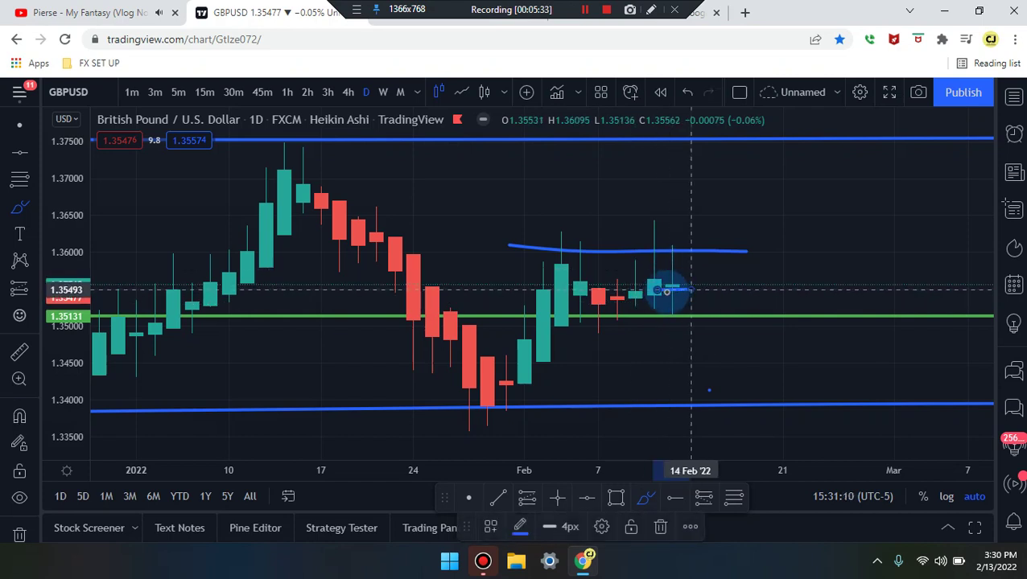
left_click_drag(656, 291, 672, 220)
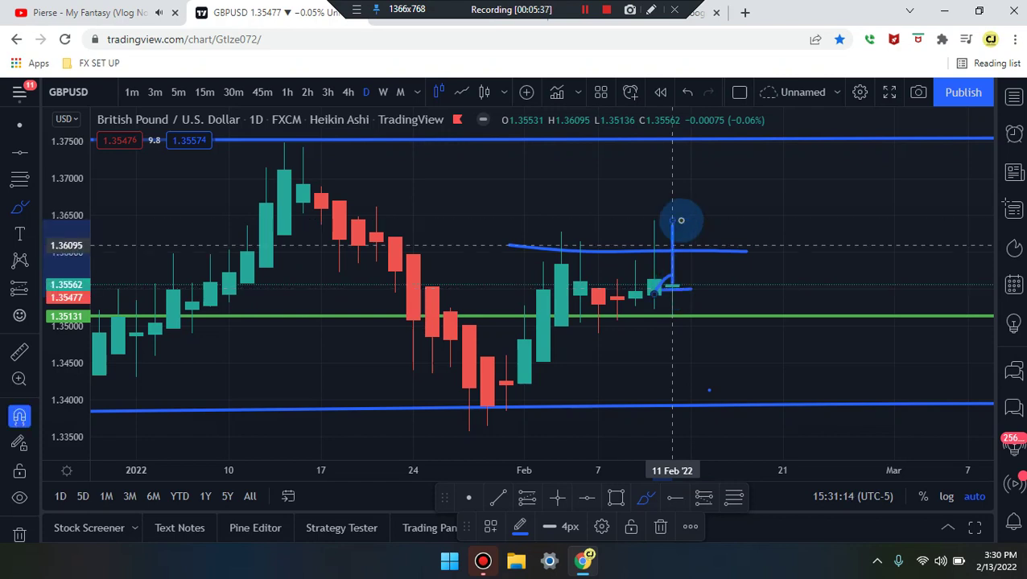
key("ctrl+z")
key("ctrl+z")
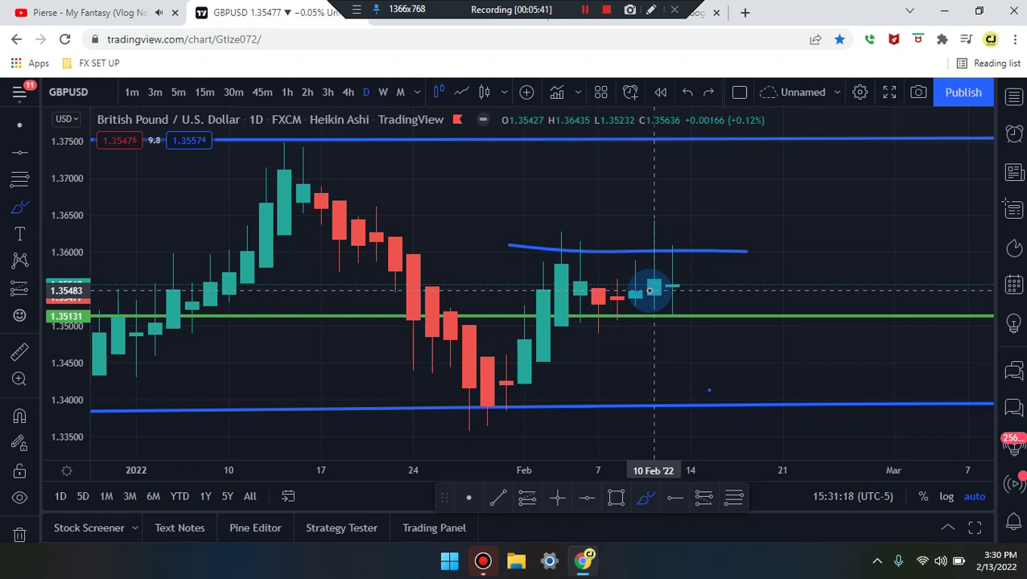
mouse_move(544, 348)
left_mouse_down()
mouse_move(657, 268)
mouse_move(688, 322)
left_mouse_up()
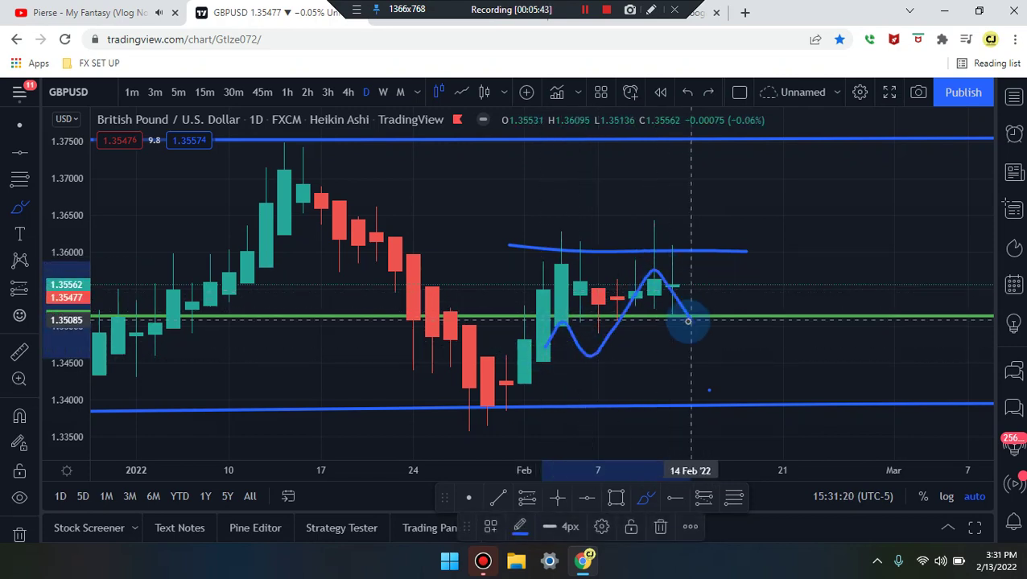
key("ctrl+z")
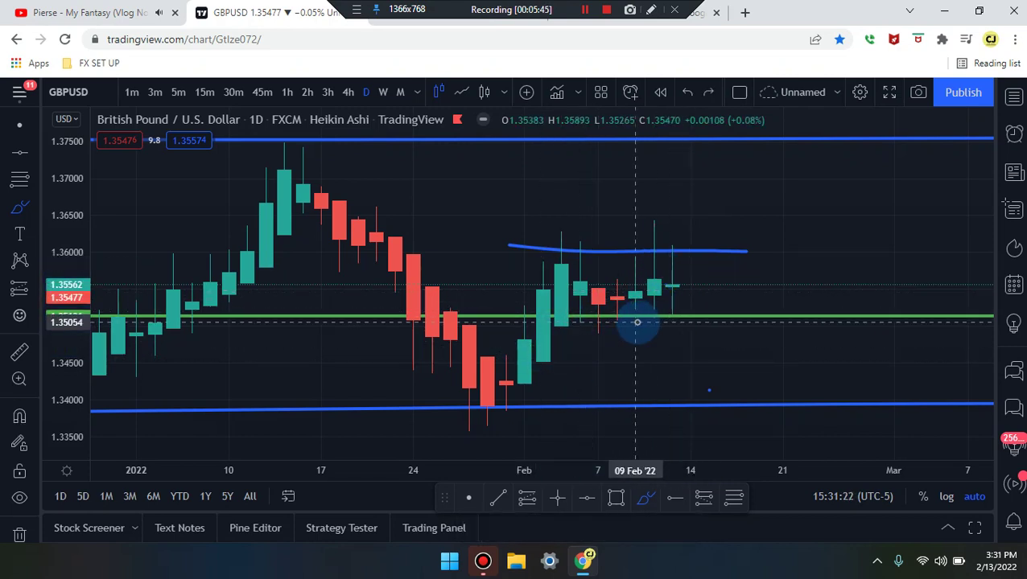
- Trace the late-January daily decline and February rebound, and undo this path together with the brush line at about 1.36
scroll(598, 336, "down", 5)
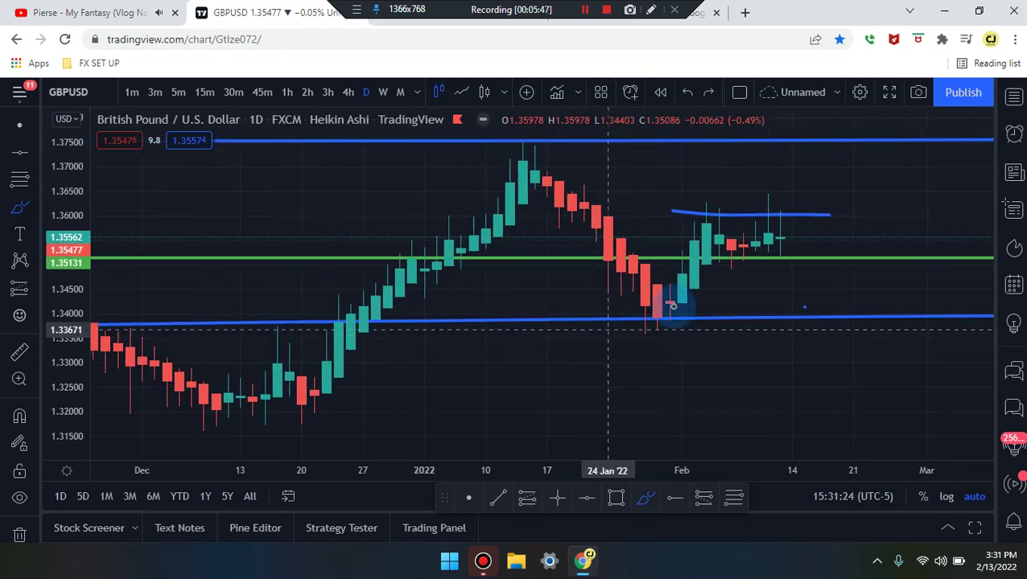
mouse_move(610, 233)
left_mouse_down()
mouse_move(660, 319)
mouse_move(699, 236)
mouse_move(779, 211)
mouse_move(808, 184)
mouse_move(794, 187)
left_mouse_up()
key("ctrl+z")
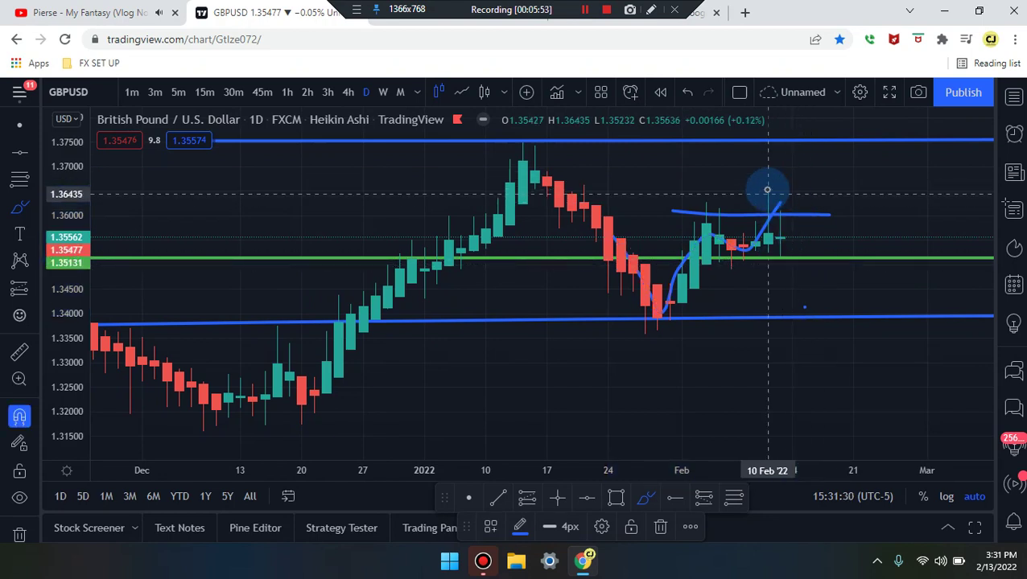
key("ctrl+z")
key("ctrl+z")
- Draw a brush line from the mid-January daily candles at about 1.37, sketch a breakout and a circled reversal there, and undo these price sketches
mouse_move(546, 180)
left_mouse_down()
mouse_move(814, 164)
mouse_move(756, 167)
mouse_move(779, 131)
mouse_move(802, 141)
mouse_move(857, 89)
left_mouse_up()
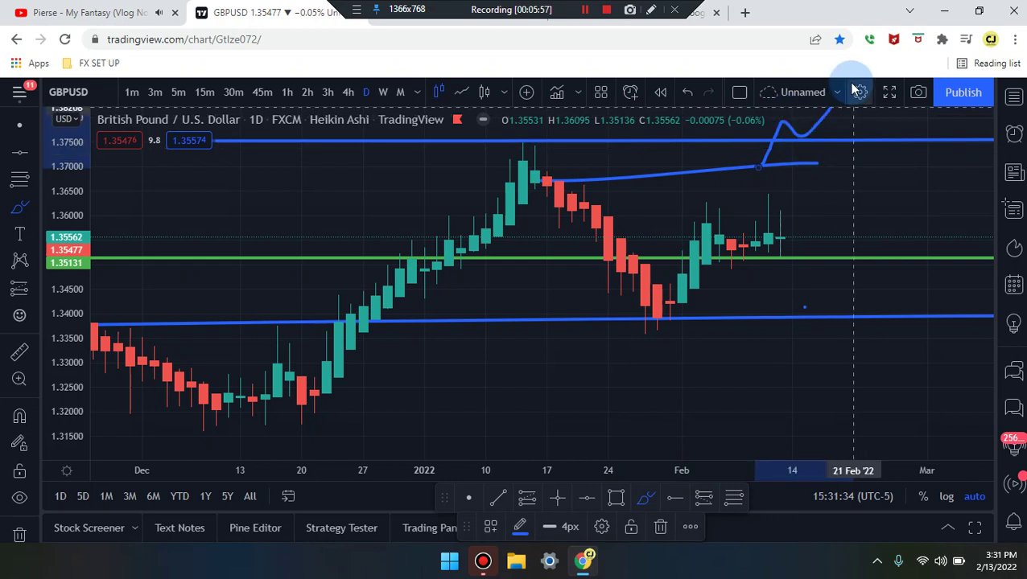
key("ctrl+z")
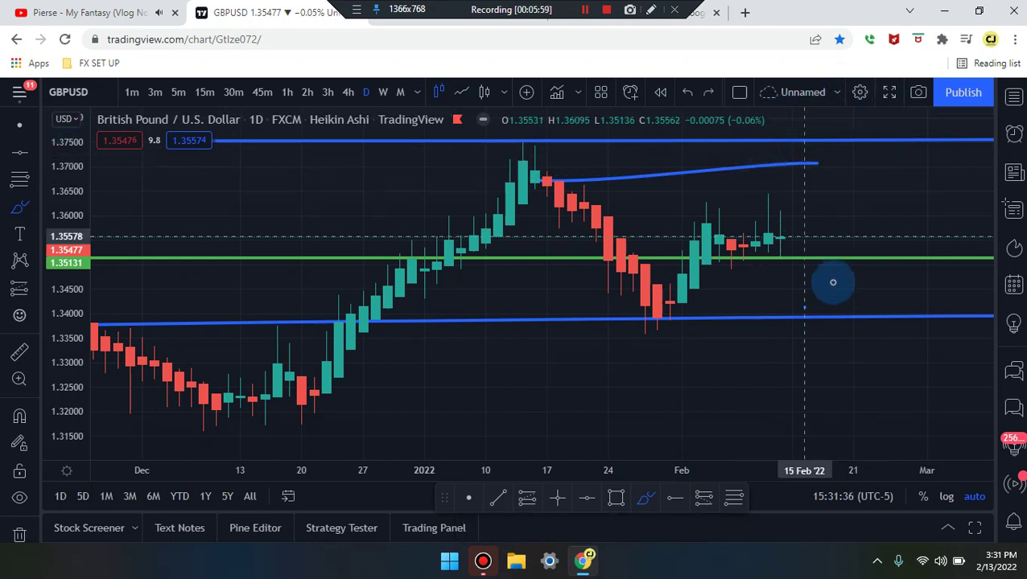
mouse_move(761, 176)
left_mouse_down()
mouse_move(722, 159)
mouse_move(761, 187)
left_mouse_up()
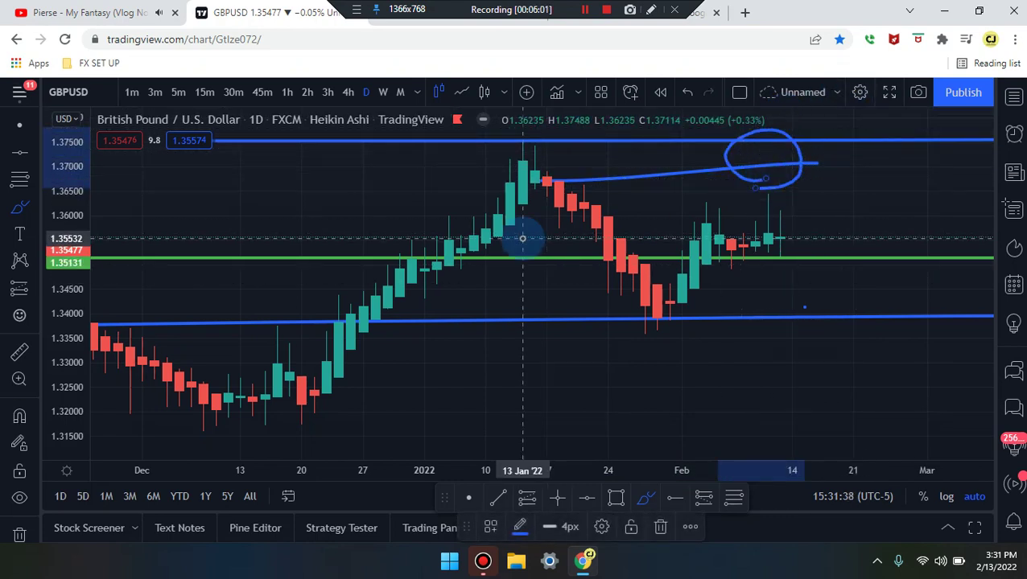
mouse_move(467, 252)
left_mouse_down()
mouse_move(535, 165)
mouse_move(642, 276)
mouse_move(709, 232)
mouse_move(747, 176)
mouse_move(829, 271)
left_mouse_up()
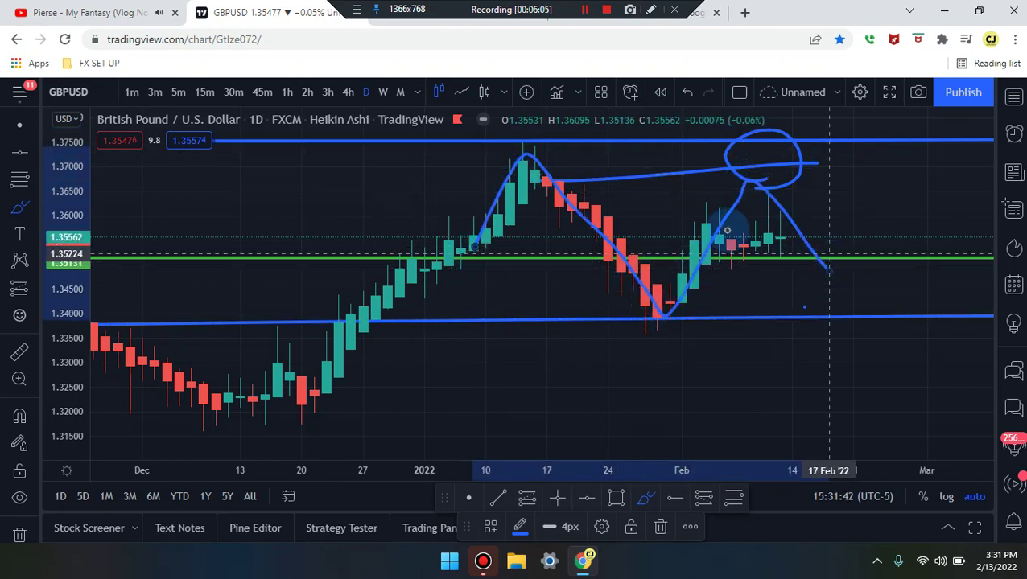
left_click_drag(813, 240, 937, 376)
key("ctrl+z")
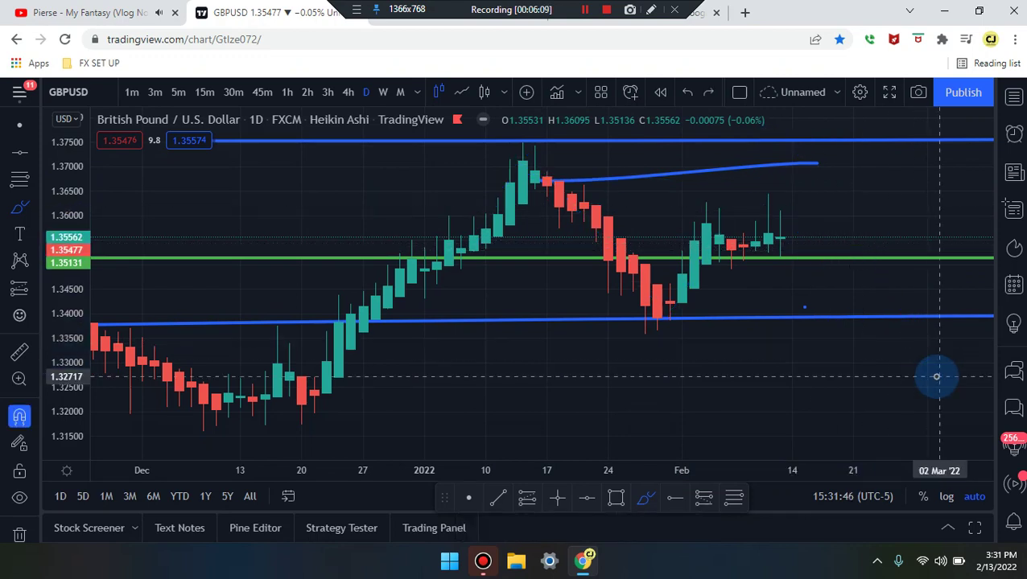
- Sketch a rising daily path, undo it with the 1.37 line, and try a replacement line from mid-January to about 1.365
mouse_move(650, 344)
left_mouse_down()
mouse_move(724, 319)
mouse_move(989, 182)
left_mouse_up()
key("ctrl+z")
scroll(752, 228, "down", 4)
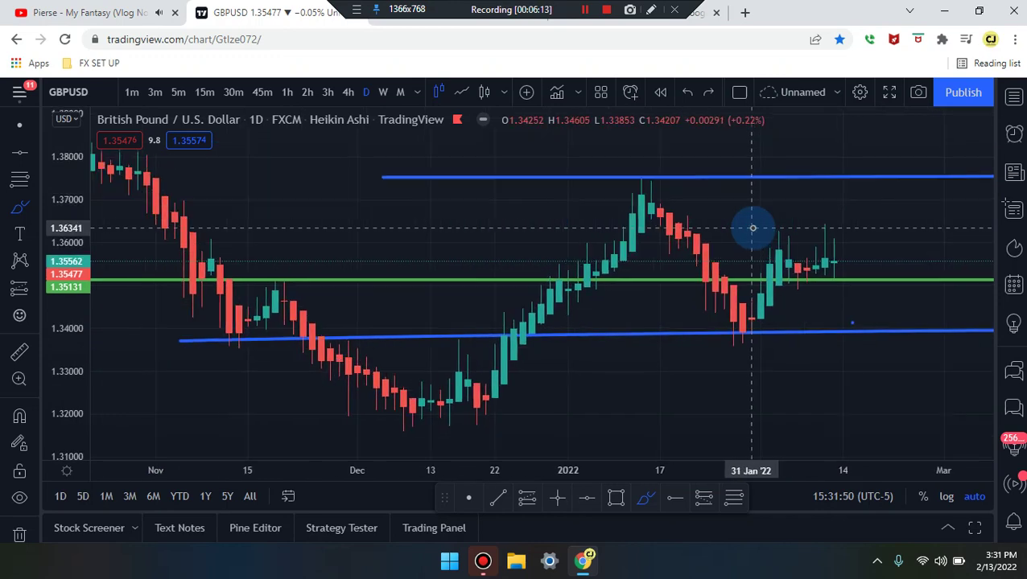
scroll(724, 312, "up", 2)
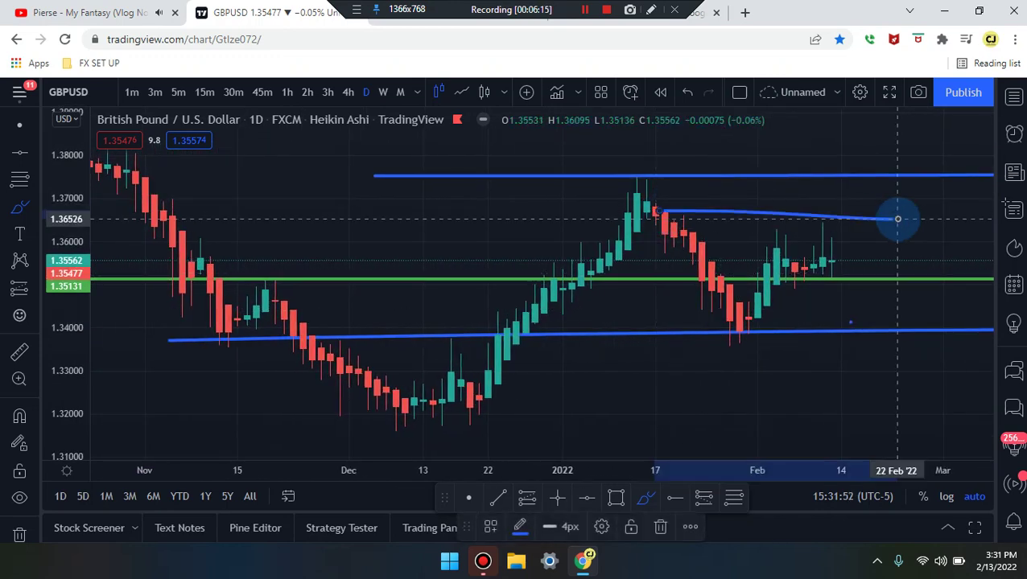
scroll(795, 241, "up", 2)
scroll(798, 241, "up", 1)
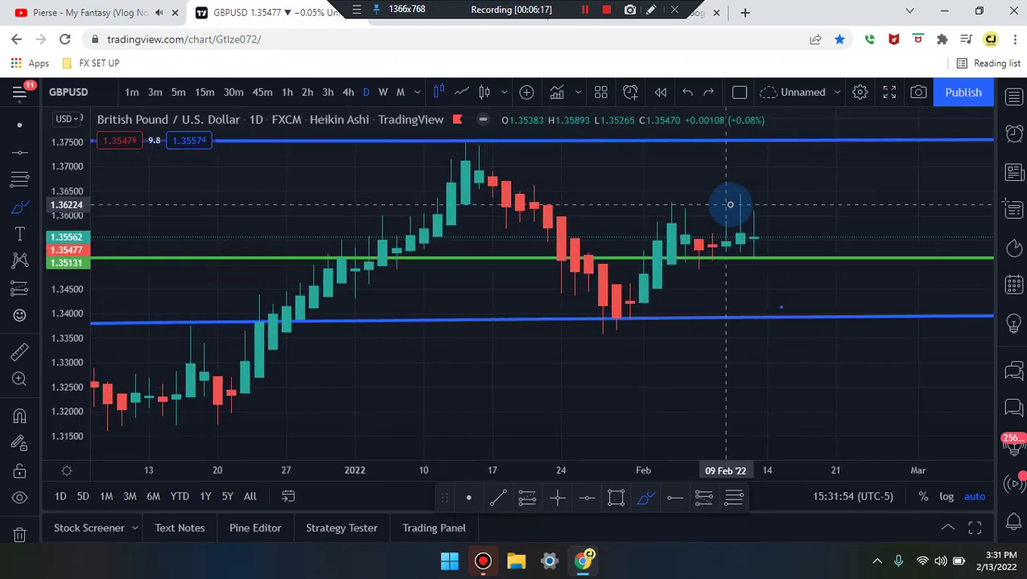
left_click_drag(384, 210, 420, 303)
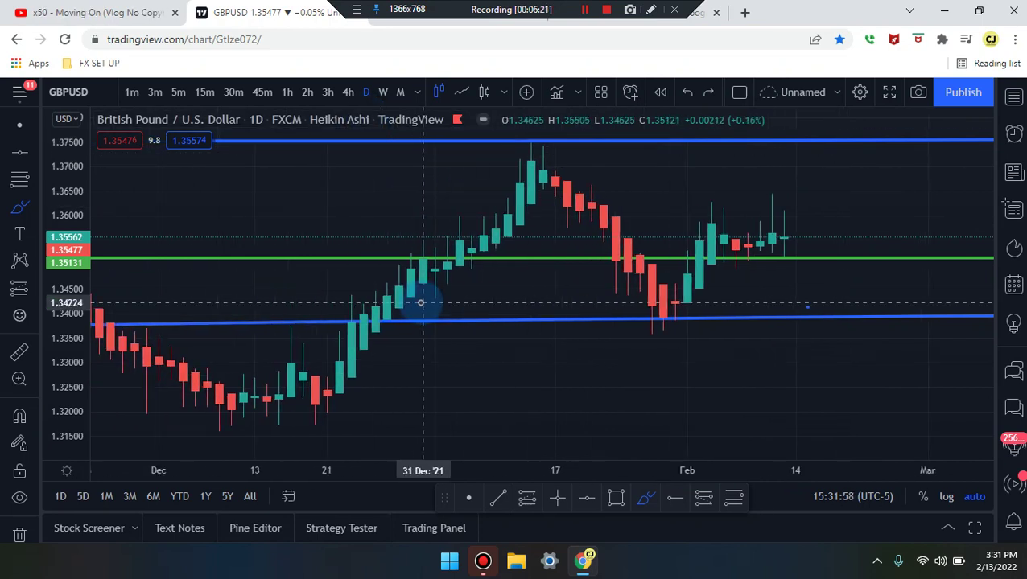
- Trace the daily price swings from December to mid-February, mark a short line near 1.37, and undo both sketches
scroll(505, 316, "down", 3)
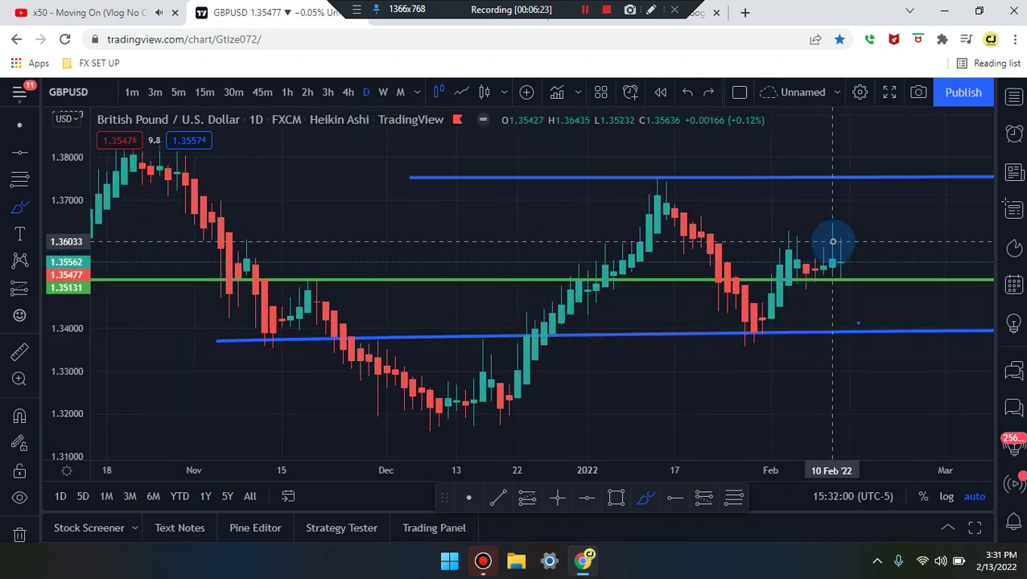
mouse_move(319, 378)
left_mouse_down()
mouse_move(429, 371)
mouse_move(441, 425)
mouse_move(480, 401)
mouse_move(494, 362)
mouse_move(519, 422)
mouse_move(628, 217)
mouse_move(720, 293)
mouse_move(777, 251)
mouse_move(831, 273)
mouse_move(850, 257)
left_mouse_up()
key("ctrl+z")
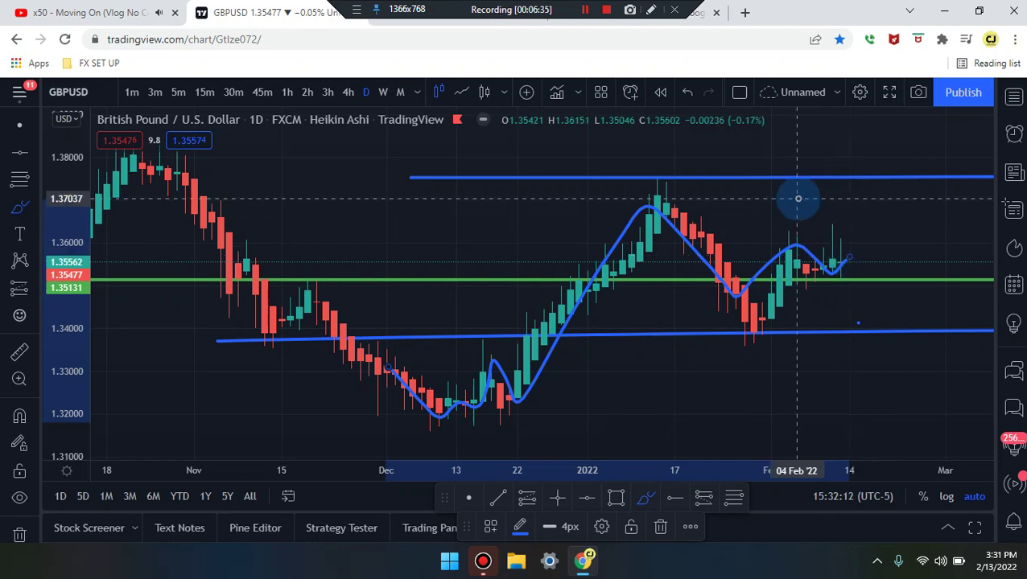
left_click_drag(808, 204, 900, 208)
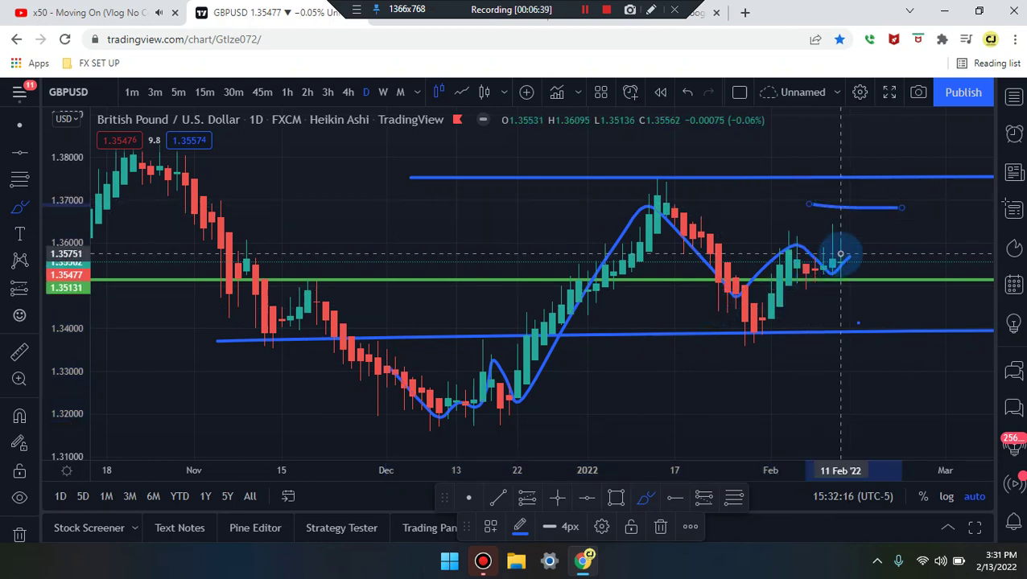
key("ctrl+z")
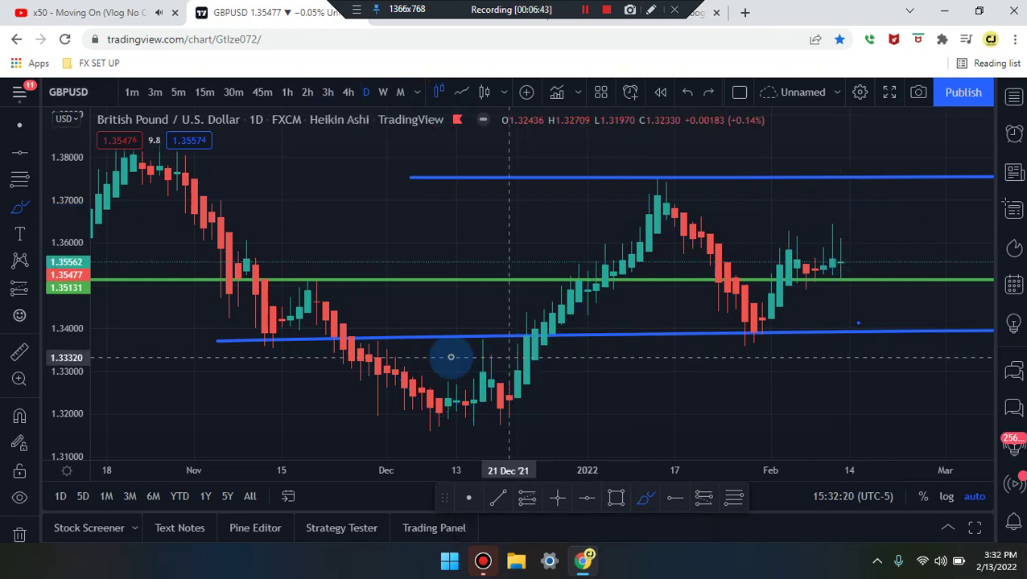
- Switch the chart to the 4-hour timeframe, sketch a rise from the 11 February candles, and undo it
left_click(348, 94)
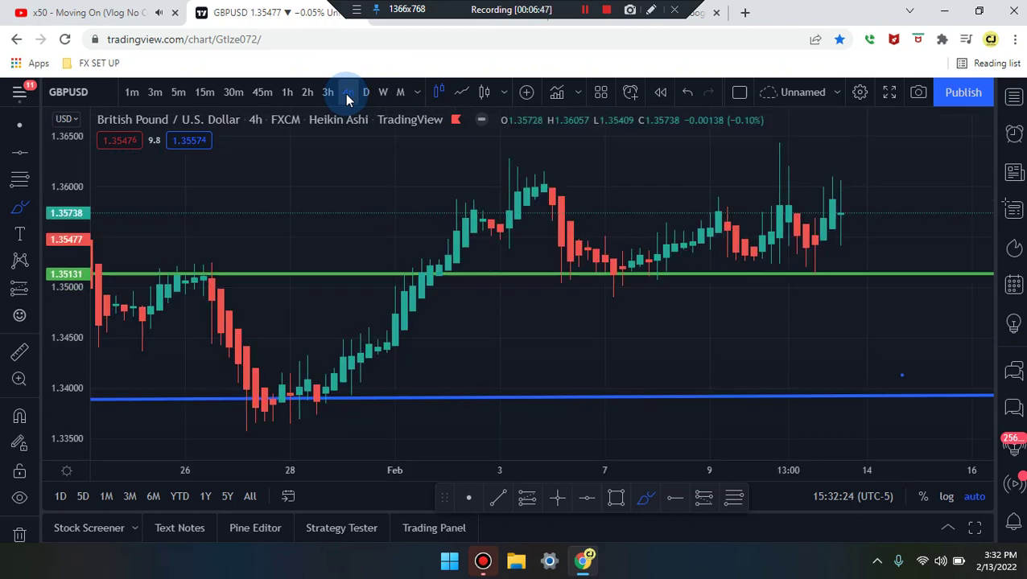
left_click(663, 272)
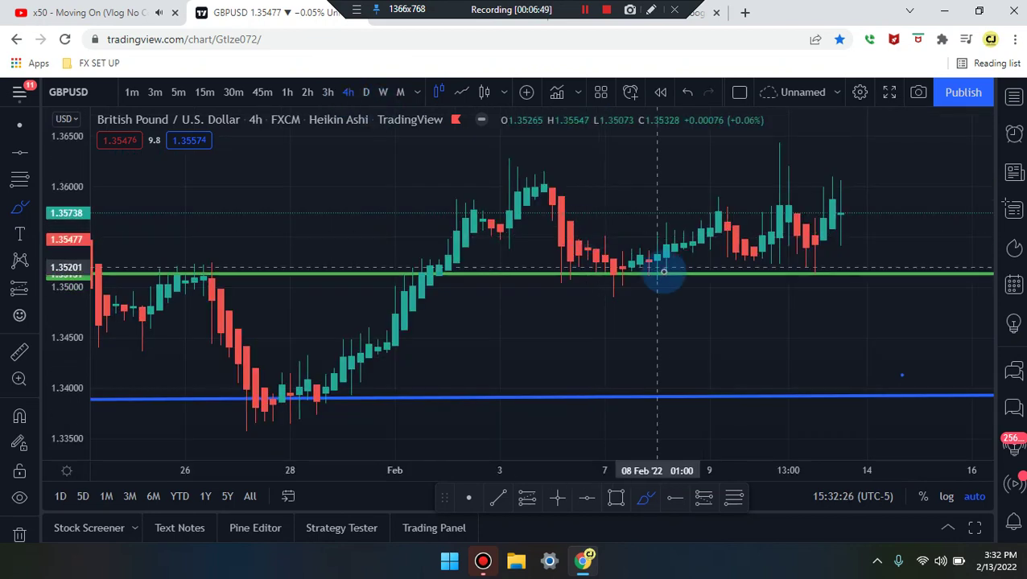
scroll(726, 251, "up", 2)
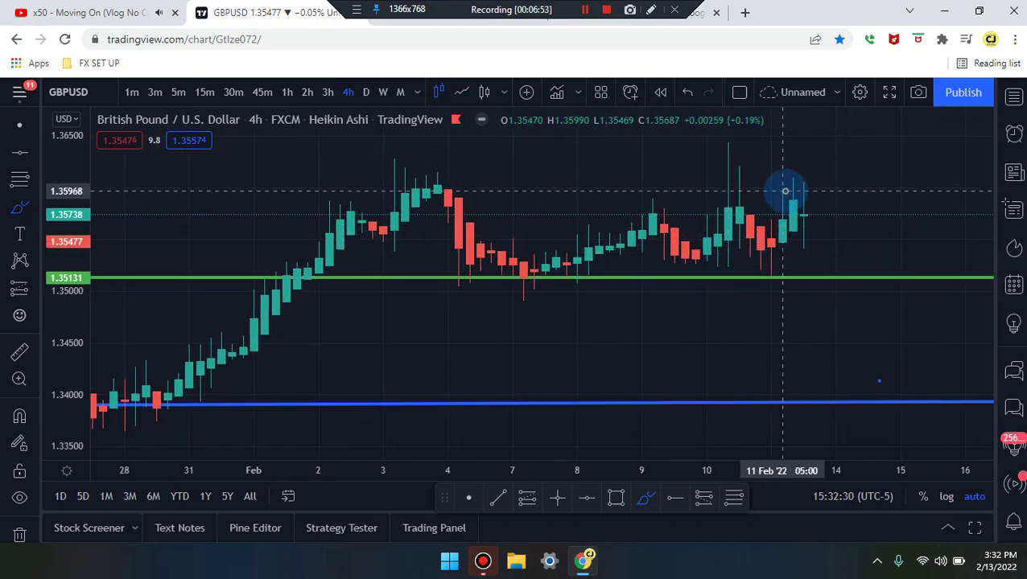
left_click_drag(782, 255, 823, 170)
key("ctrl+z")
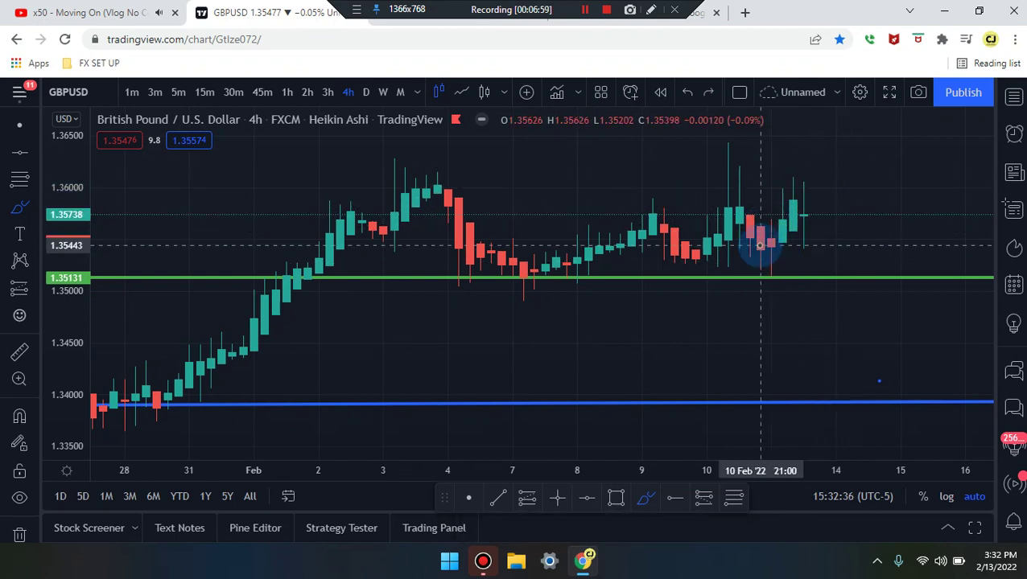
- Circle the 4–8 February candles at the green line, trace a zigzag path rising to about 1.364, and undo both sketches
scroll(761, 245, "down", 2)
scroll(646, 237, "up", 2)
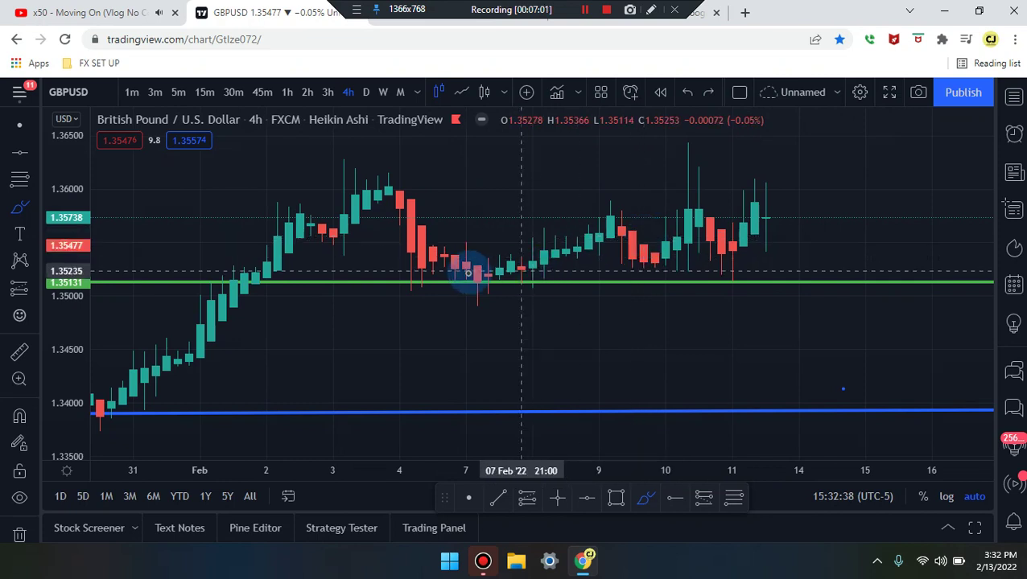
mouse_move(348, 247)
left_mouse_down()
mouse_move(551, 258)
mouse_move(401, 277)
mouse_move(436, 230)
mouse_move(482, 277)
mouse_move(509, 266)
mouse_move(523, 273)
left_mouse_up()
mouse_move(572, 224)
left_mouse_down()
mouse_move(728, 250)
mouse_move(764, 196)
mouse_move(835, 142)
left_mouse_up()
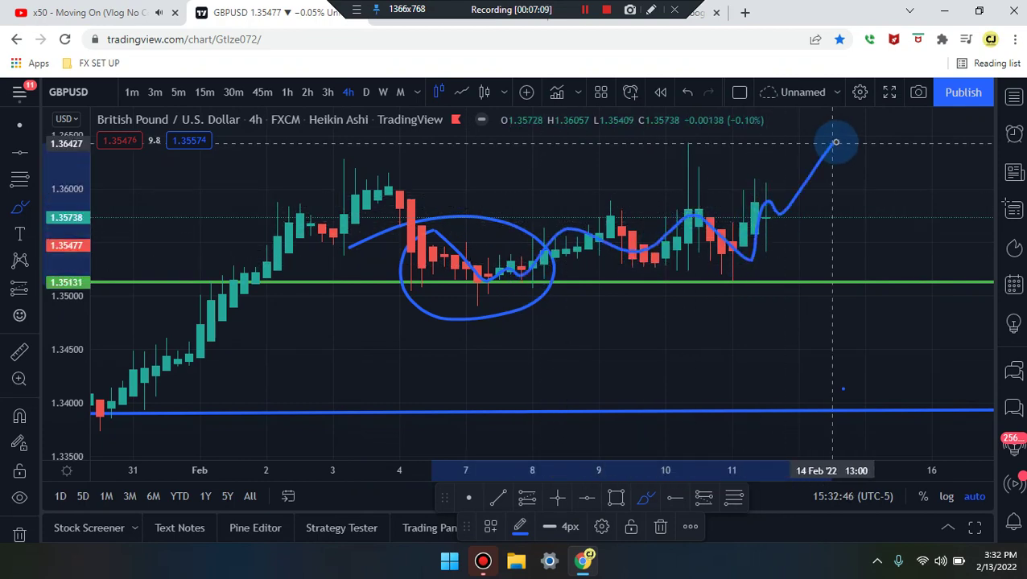
key("ctrl+z")
key("ctrl+z")
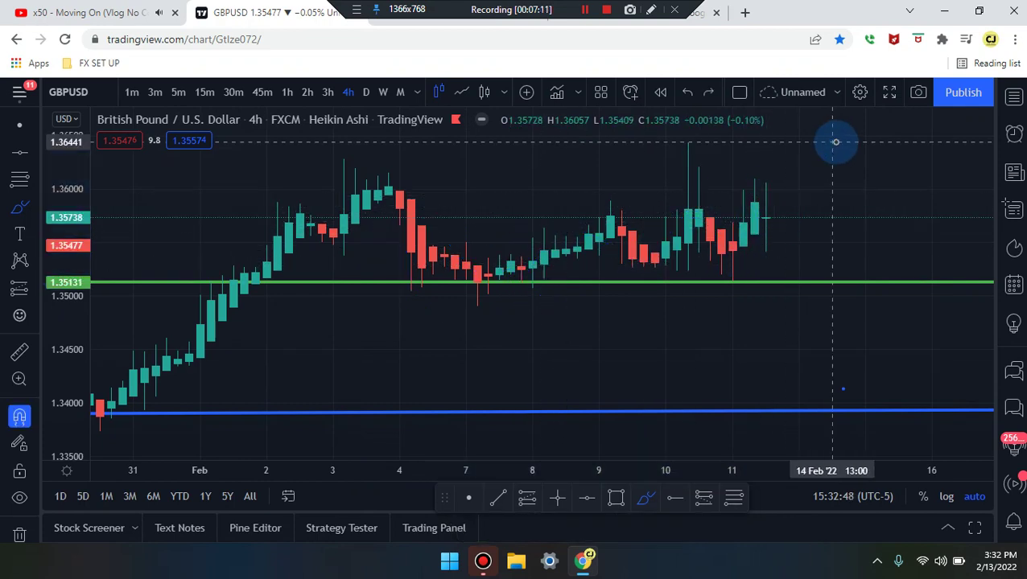
- Sketch a short rise at 8 February and a zigzag from 9 February up to about 1.365, undoing each sketch
scroll(660, 246, "up", 3)
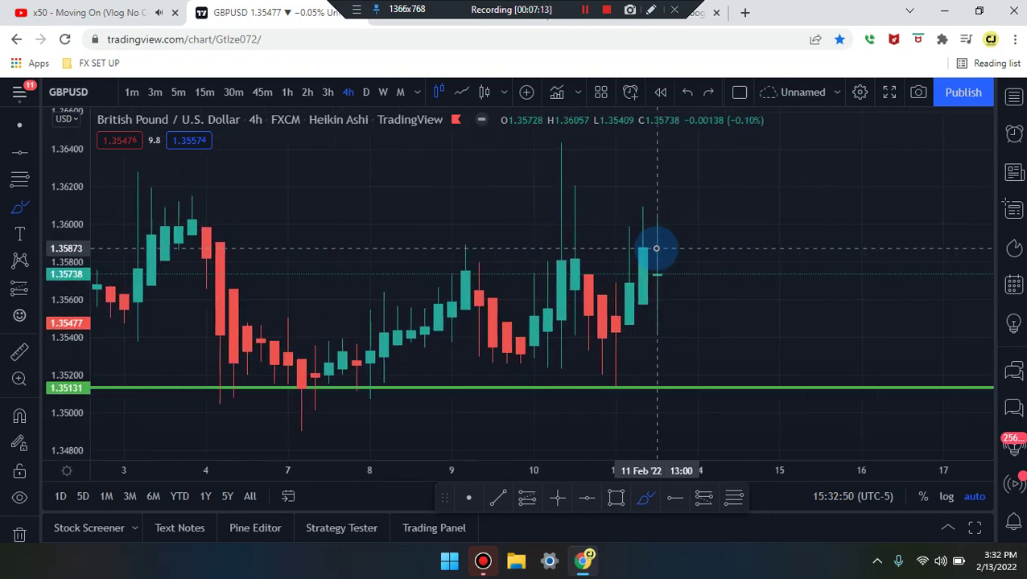
mouse_move(406, 294)
left_mouse_down()
mouse_move(689, 235)
mouse_move(429, 239)
left_mouse_up()
key("ctrl+z")
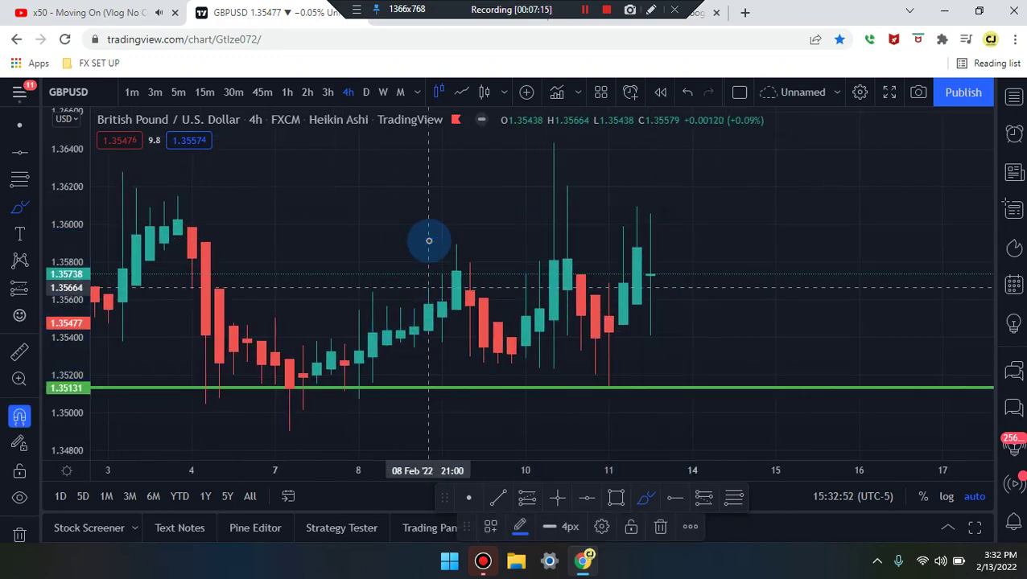
mouse_move(458, 295)
left_mouse_down()
mouse_move(522, 346)
mouse_move(562, 278)
mouse_move(603, 336)
mouse_move(638, 264)
mouse_move(657, 279)
mouse_move(738, 134)
left_mouse_up()
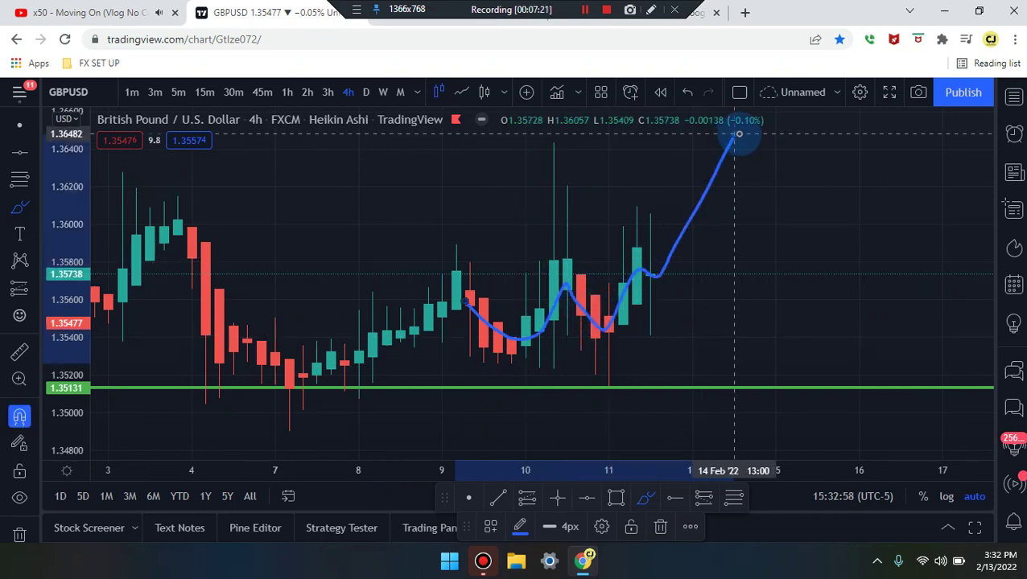
key("ctrl+z")
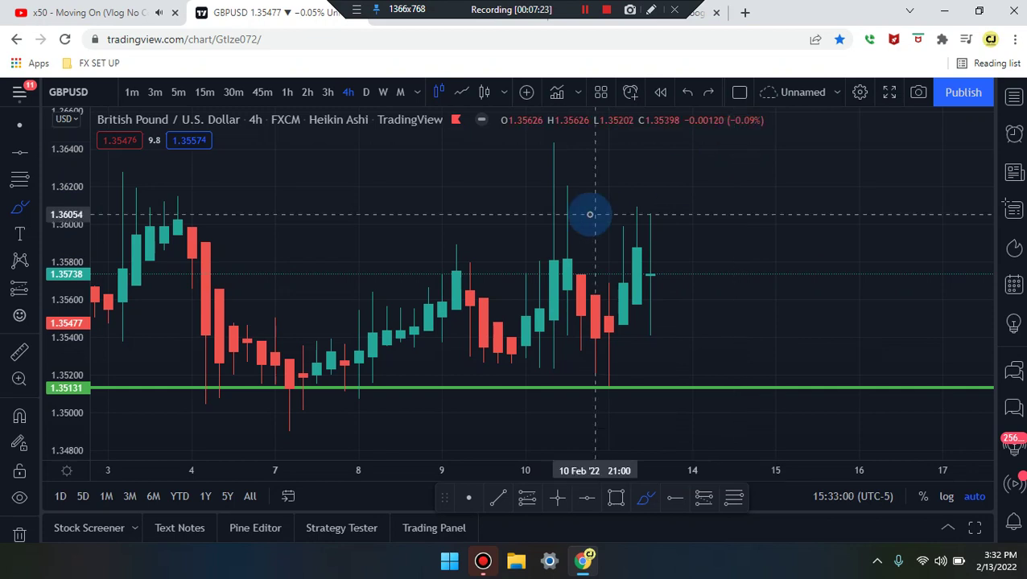
- Draw a brush line at about 1.36 across 10–15 February, mark the latest 4-hour candles, and undo both marks
left_click_drag(516, 242, 789, 219)
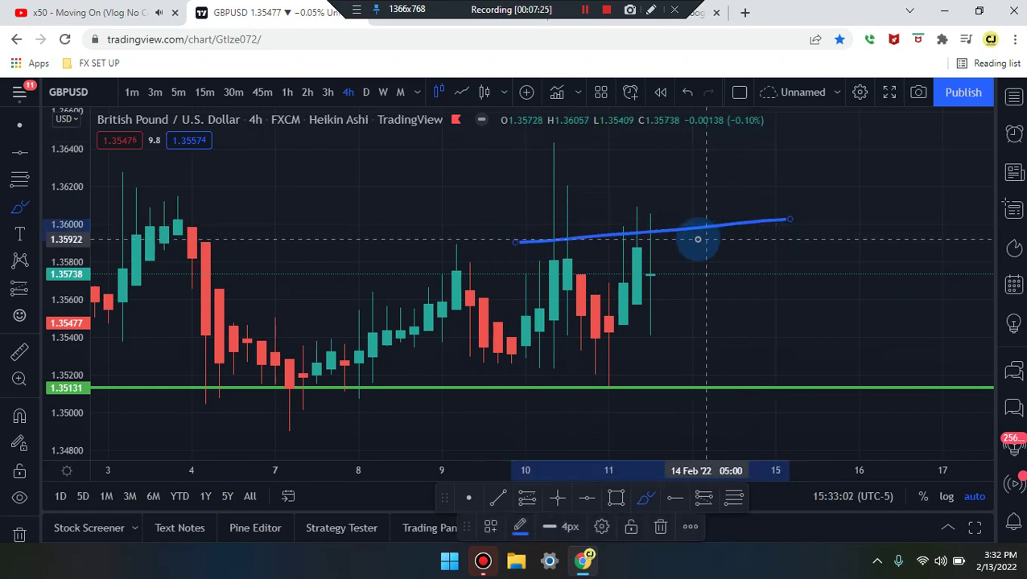
key("ctrl+z")
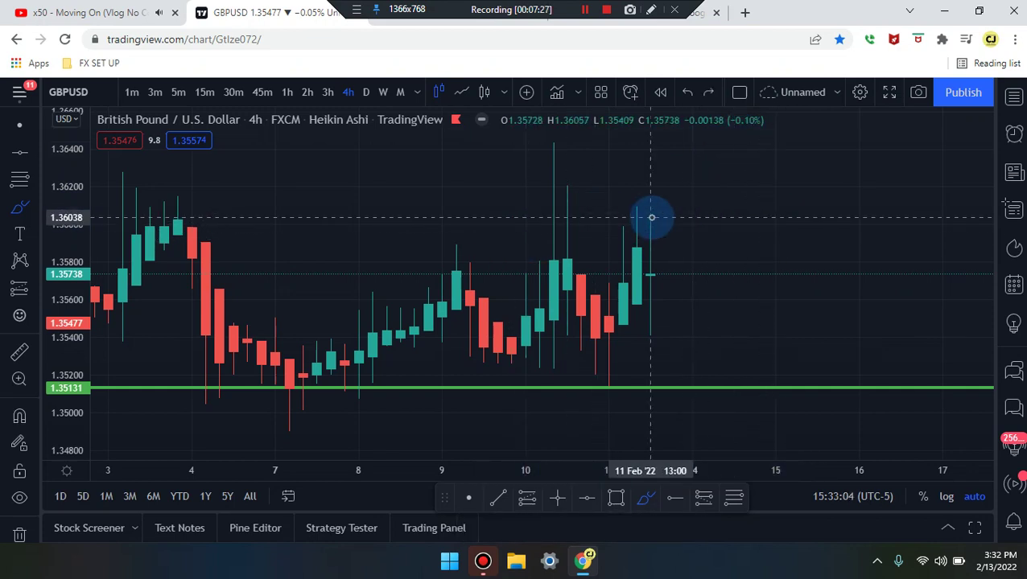
mouse_move(634, 215)
left_mouse_down()
mouse_move(713, 213)
mouse_move(662, 332)
mouse_move(650, 330)
left_mouse_up()
key("ctrl+z")
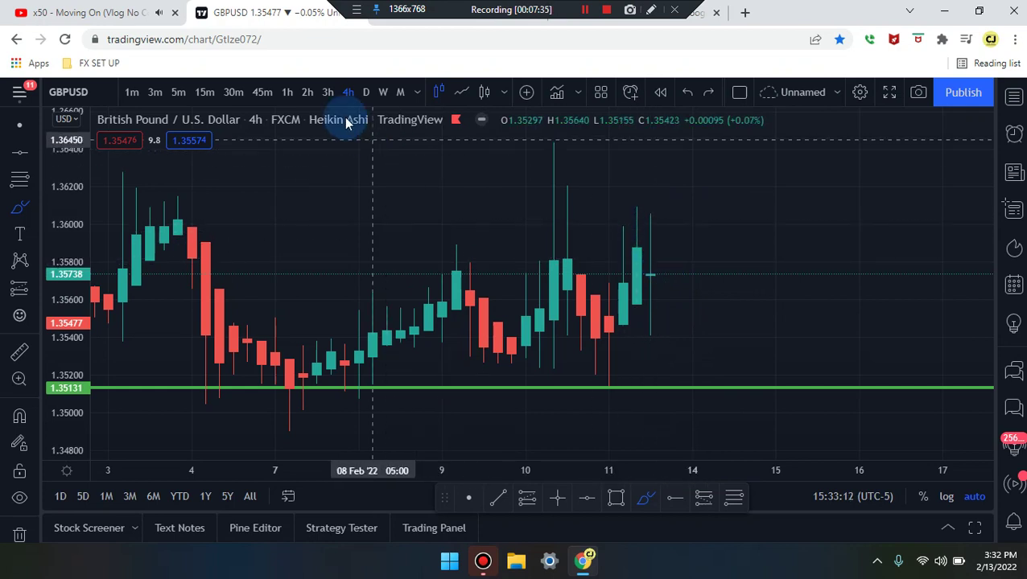
- Switch the chart to the 3-hour timeframe, sketch the decline over the last 11 February candles, and undo it
left_click(326, 93)
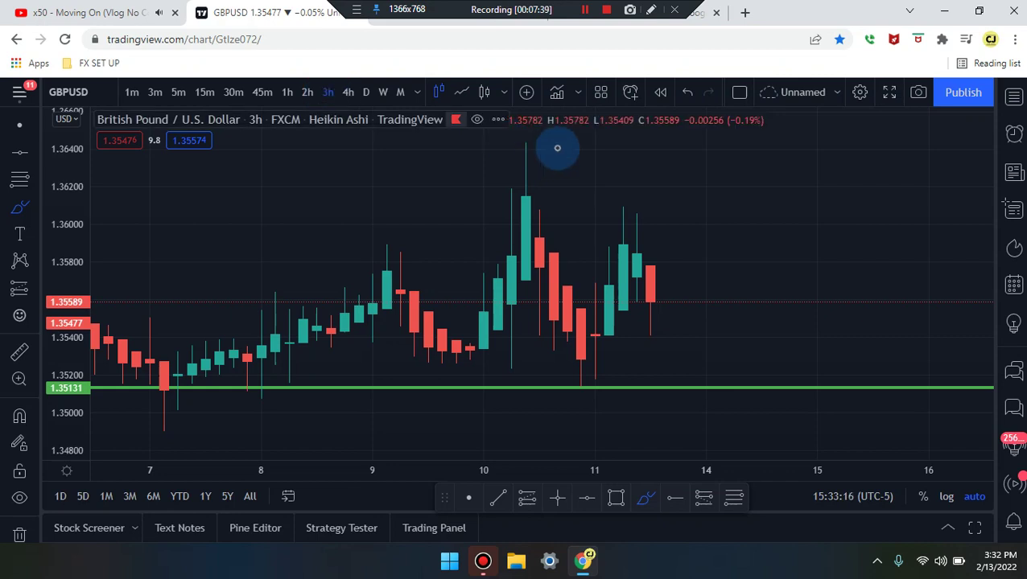
left_click_drag(622, 245, 660, 300)
key("ctrl+z")
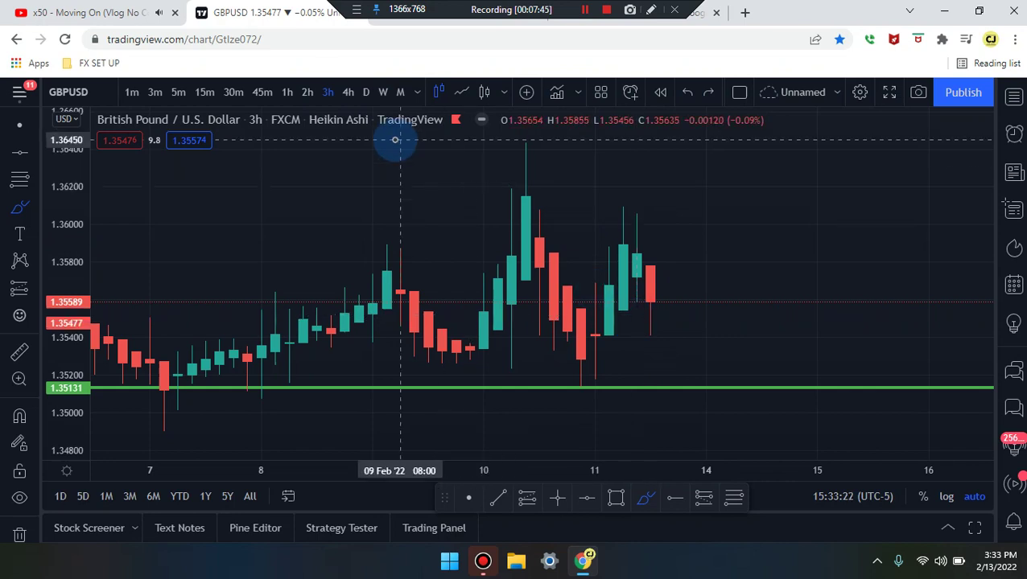
- On the 2-hour chart, draw a short brush line at about 1.355 at the latest candle's base, undoing the misplaced attempts
left_click(309, 94)
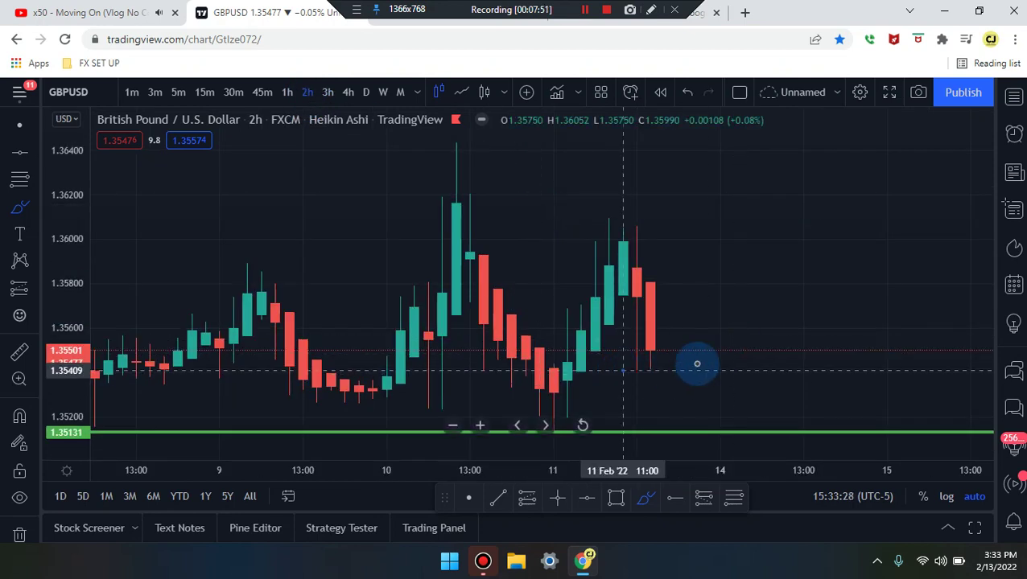
left_click_drag(624, 370, 700, 365)
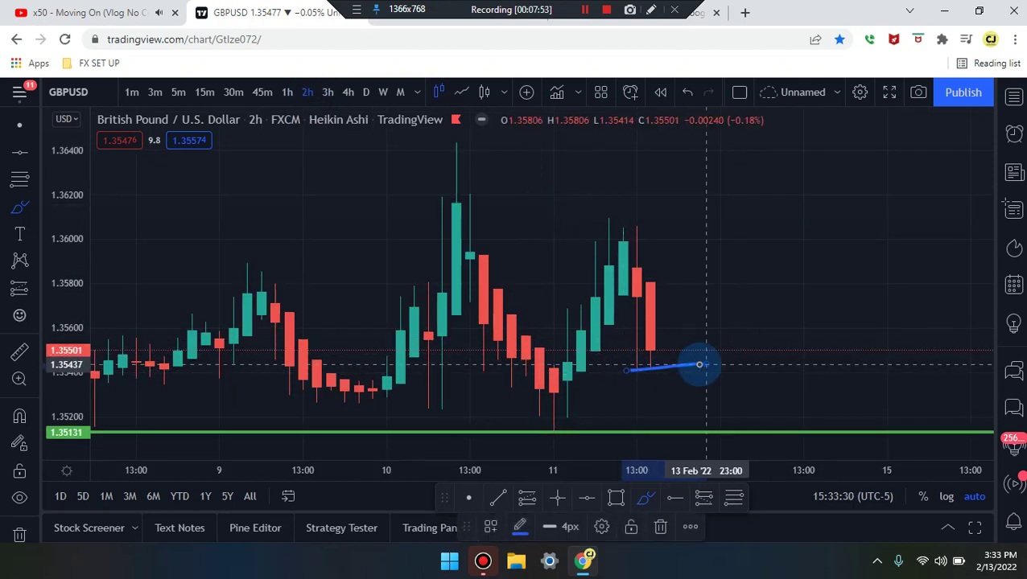
key("ctrl+z")
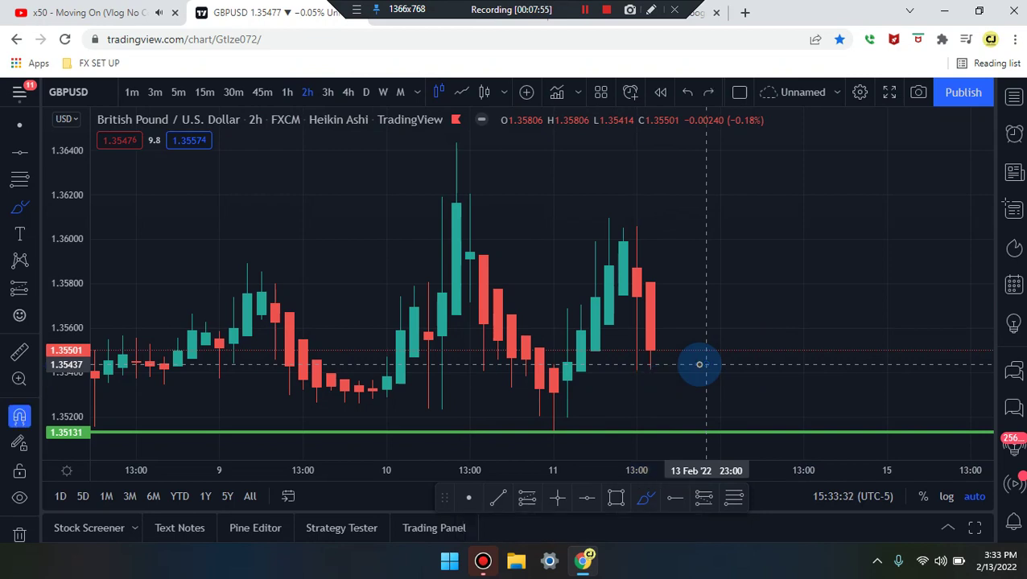
left_click_drag(612, 339, 688, 343)
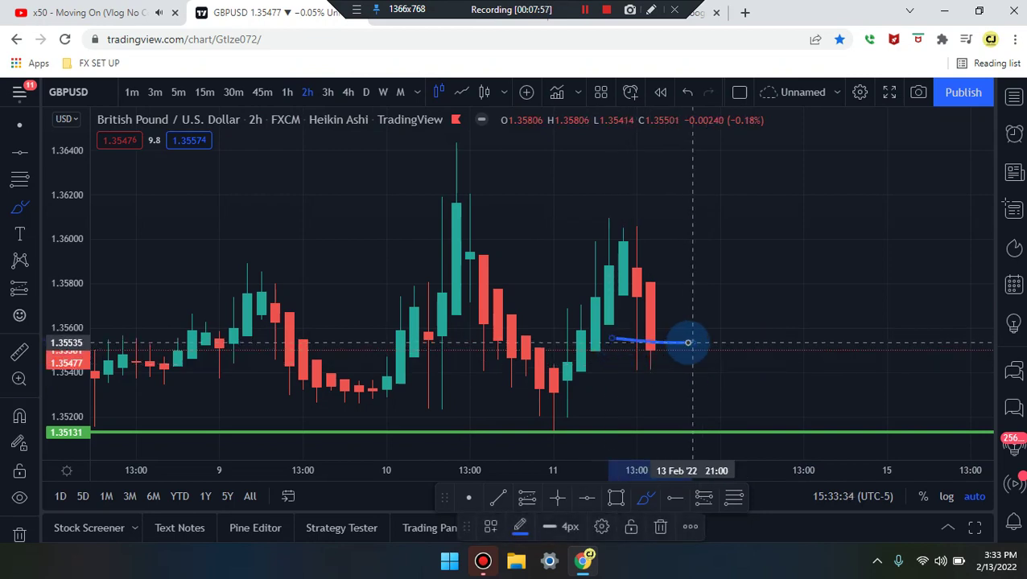
key("ctrl+z")
left_click_drag(624, 349, 705, 350)
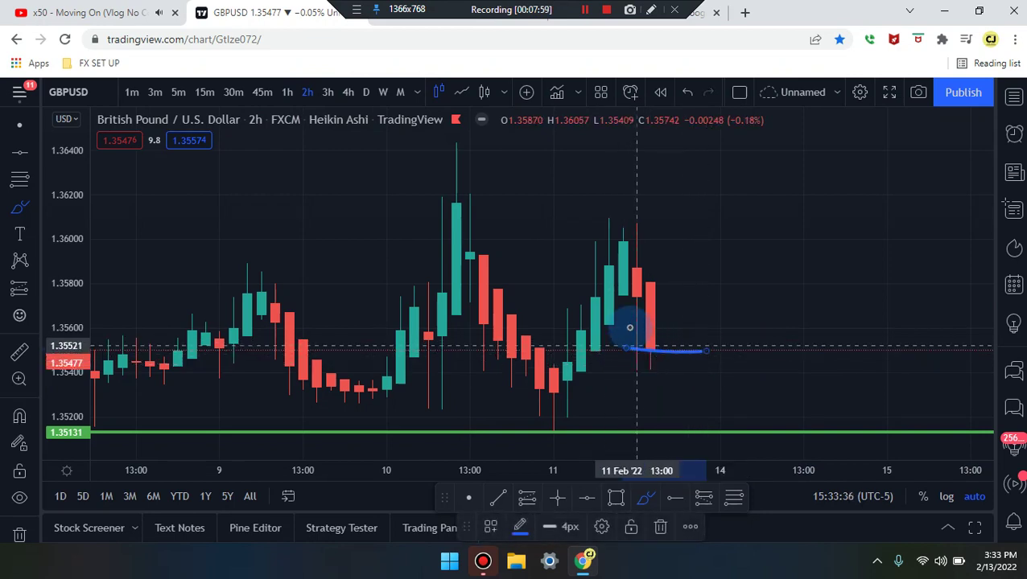
- Add a second short brush line at about 1.3547, and sketch and undo a rise and a drop from this level
mouse_move(643, 351)
left_mouse_down()
mouse_move(614, 351)
mouse_move(678, 356)
mouse_move(736, 241)
left_mouse_up()
key("ctrl+z")
mouse_move(679, 274)
left_mouse_down()
mouse_move(691, 371)
mouse_move(706, 337)
mouse_move(738, 421)
left_mouse_up()
key("ctrl+z")
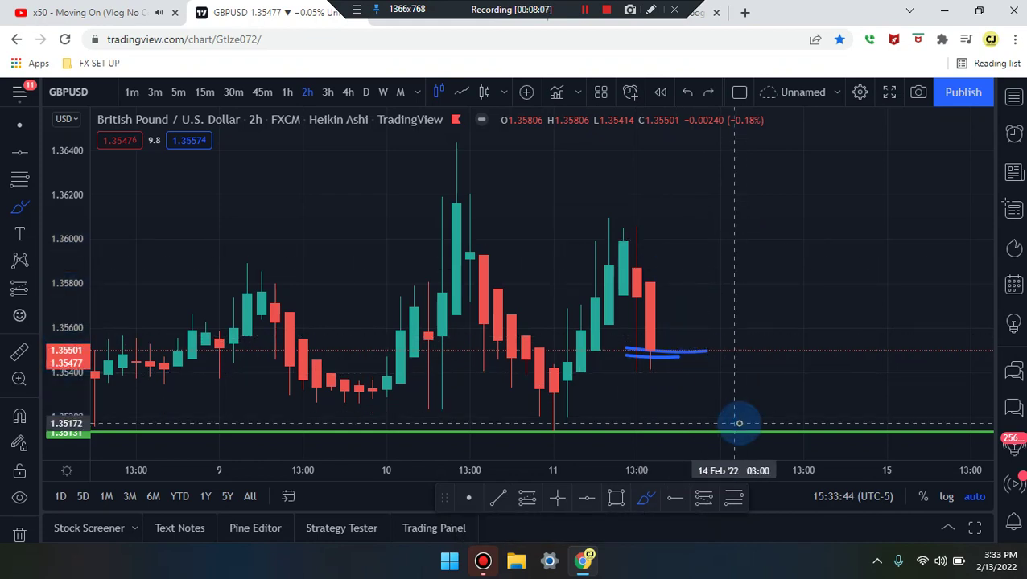
- Step down through the 1-hour and 45-minute timeframes, sketch a short mark above the two support lines, and undo it
left_click(287, 92)
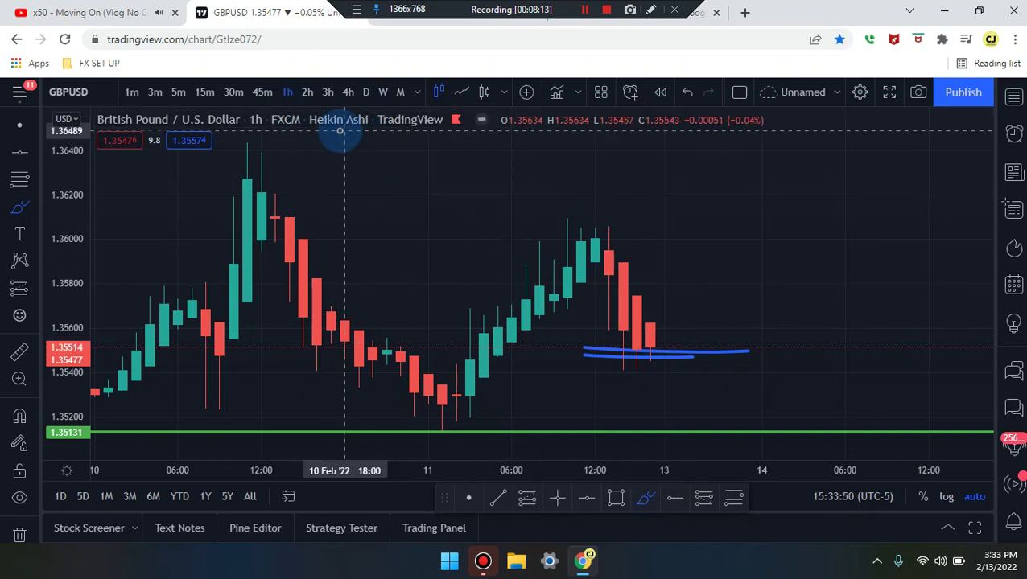
left_click(265, 103)
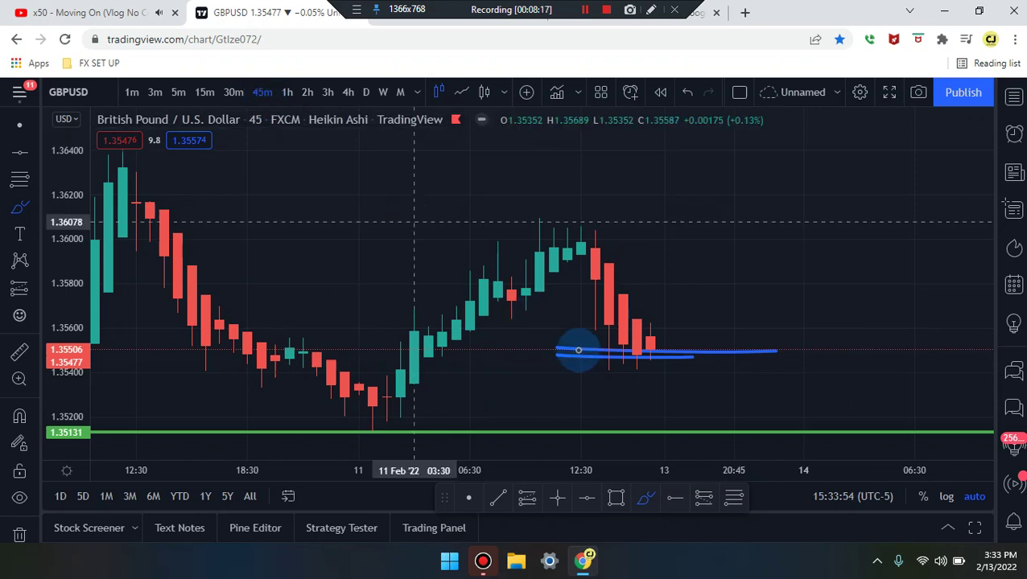
scroll(578, 350, "up", 2)
mouse_move(557, 330)
left_mouse_down()
mouse_move(552, 371)
mouse_move(570, 362)
mouse_move(593, 309)
left_mouse_up()
key("ctrl+z")
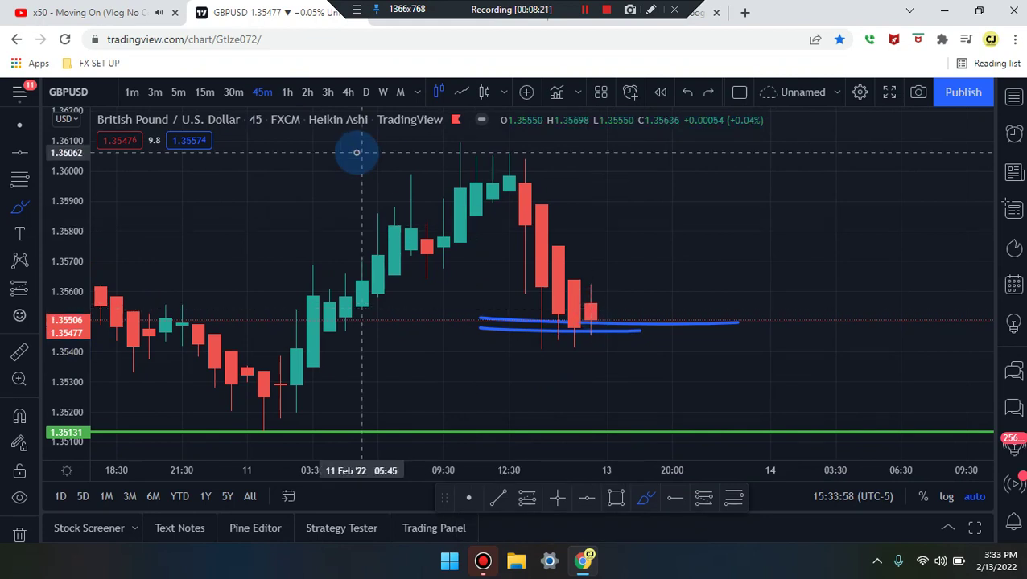
- On the 30-minute chart, draw a brush line at about 1.356 across the latest candles, and switch to the 15-minute timeframe
left_click(239, 97)
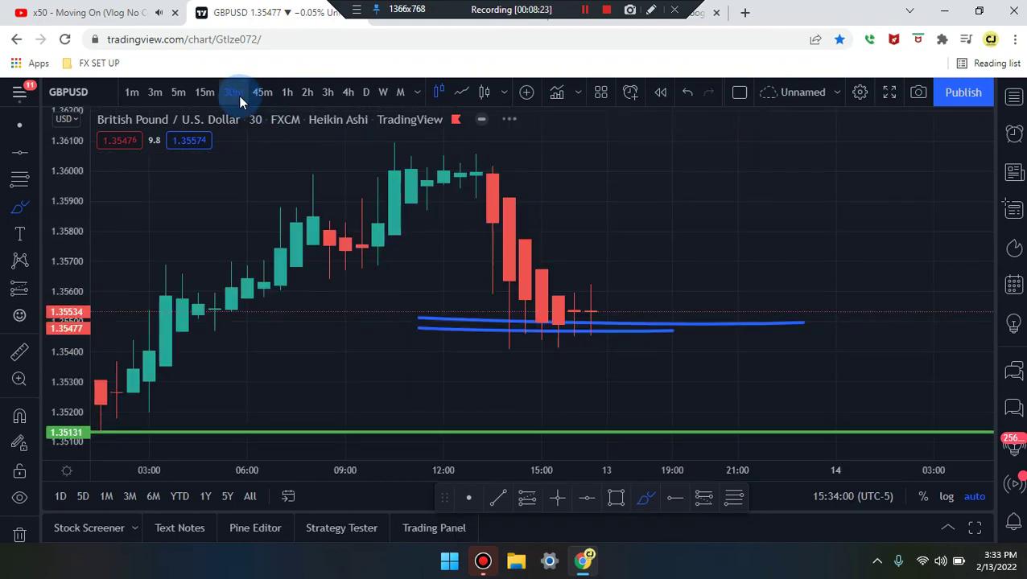
left_click_drag(476, 289, 656, 292)
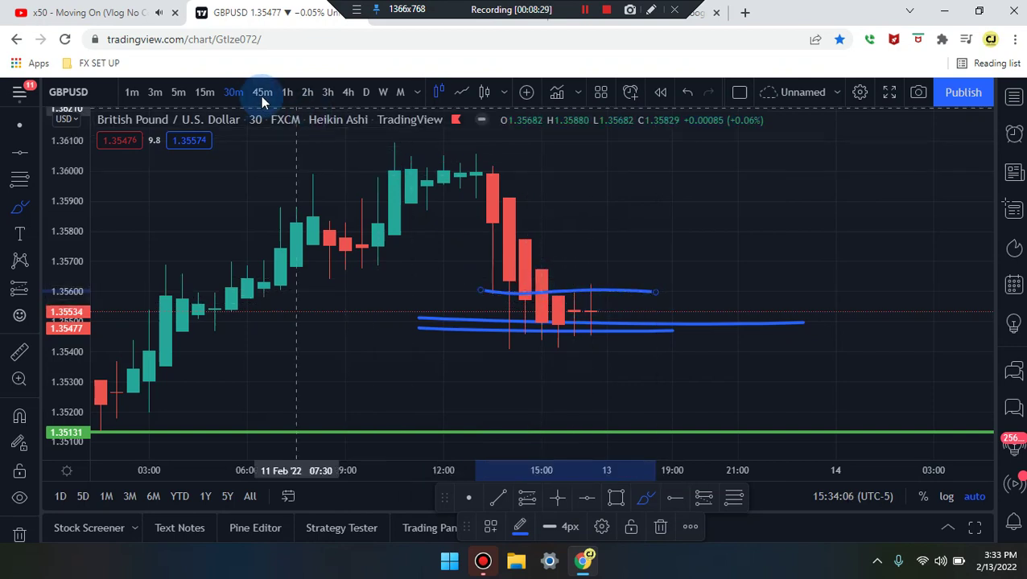
left_click(206, 95)
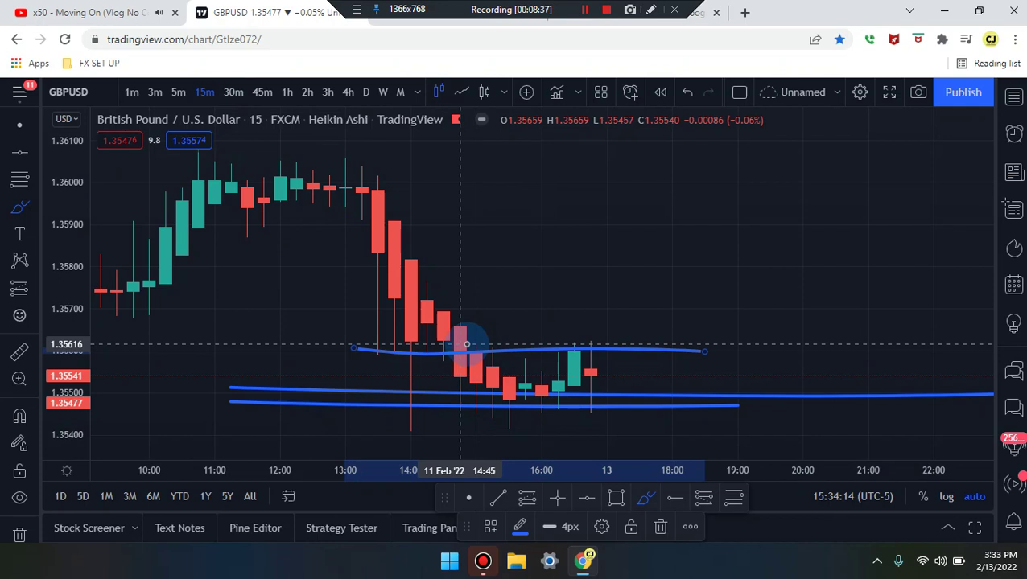
- Sketch and undo a price path breaking upward, and draw a short brush line at about 1.3562 along the latest wick highs
mouse_move(464, 346)
left_mouse_down()
mouse_move(508, 394)
mouse_move(658, 282)
left_mouse_up()
key("ctrl+z")
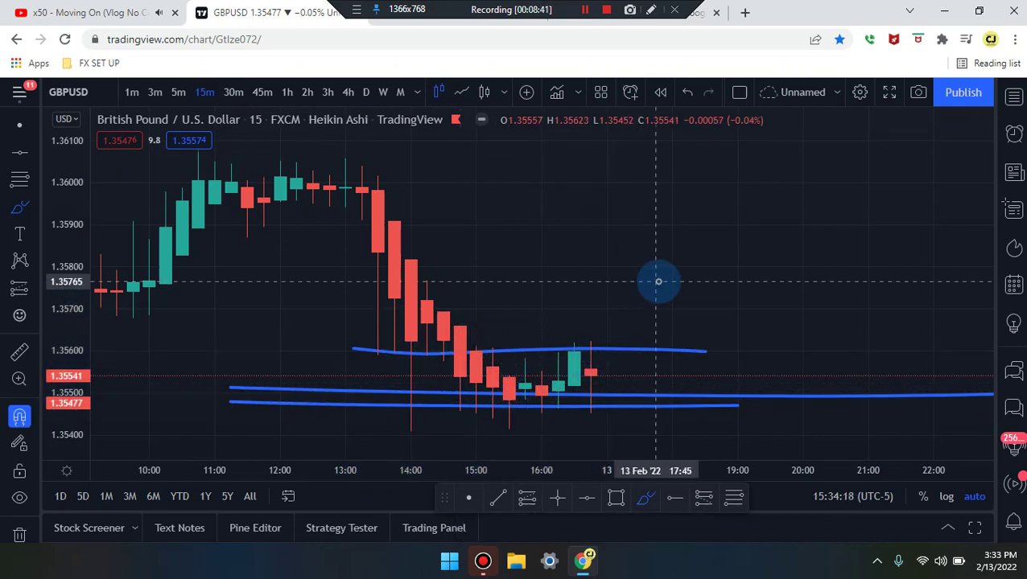
left_click_drag(518, 342, 641, 341)
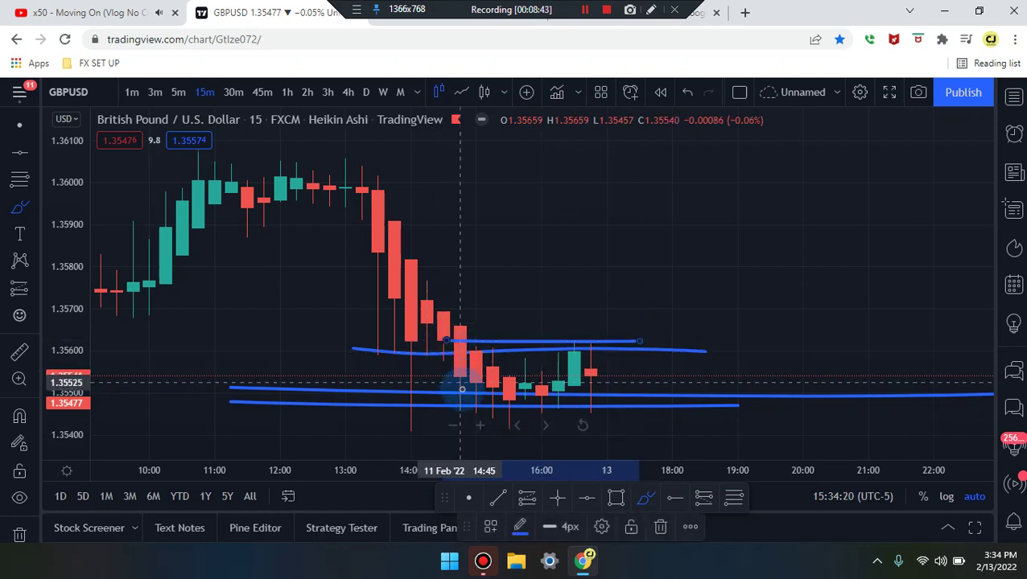
- Sketch a price path from the 14:45 candle to below the lower support lines, and undo it
mouse_move(459, 391)
left_mouse_down()
mouse_move(483, 354)
mouse_move(551, 389)
mouse_move(579, 344)
mouse_move(655, 425)
left_mouse_up()
key("ctrl+z")
key("ctrl+z")
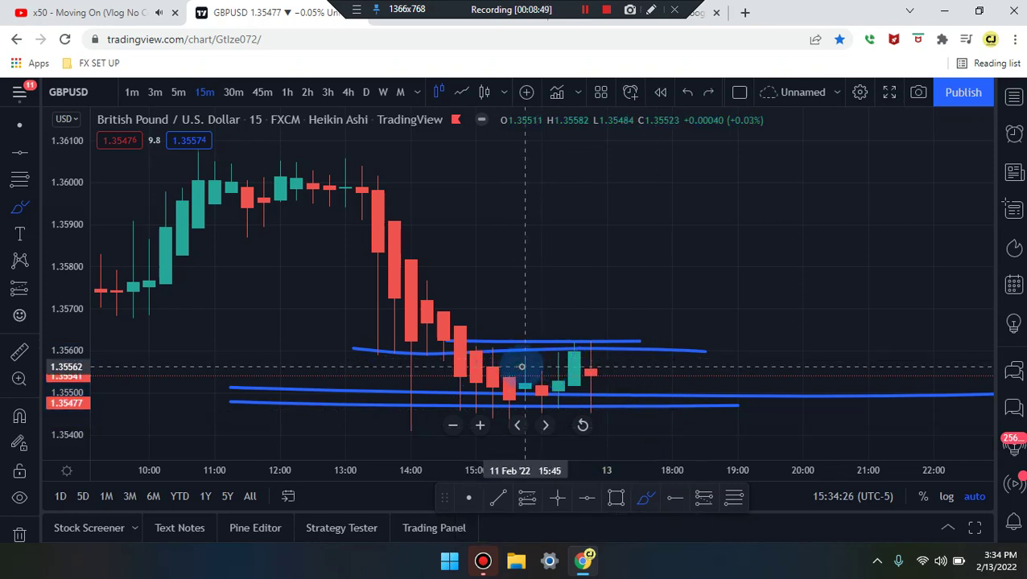
- Switch to the 5-minute timeframe and examine the latest candles between the support and resistance lines
left_click(179, 93)
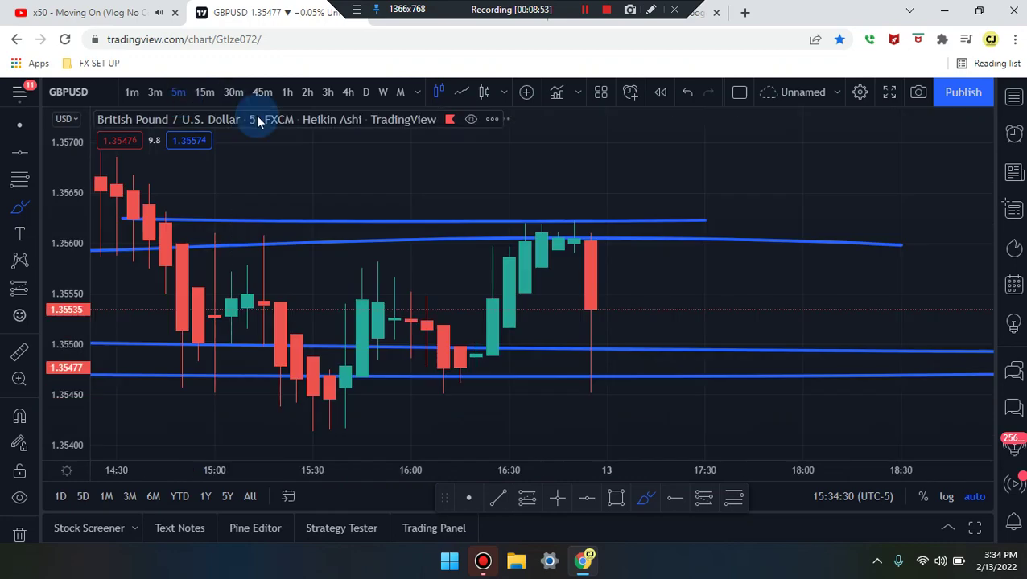
scroll(454, 225, "down", 2)
scroll(552, 293, "up", 4)
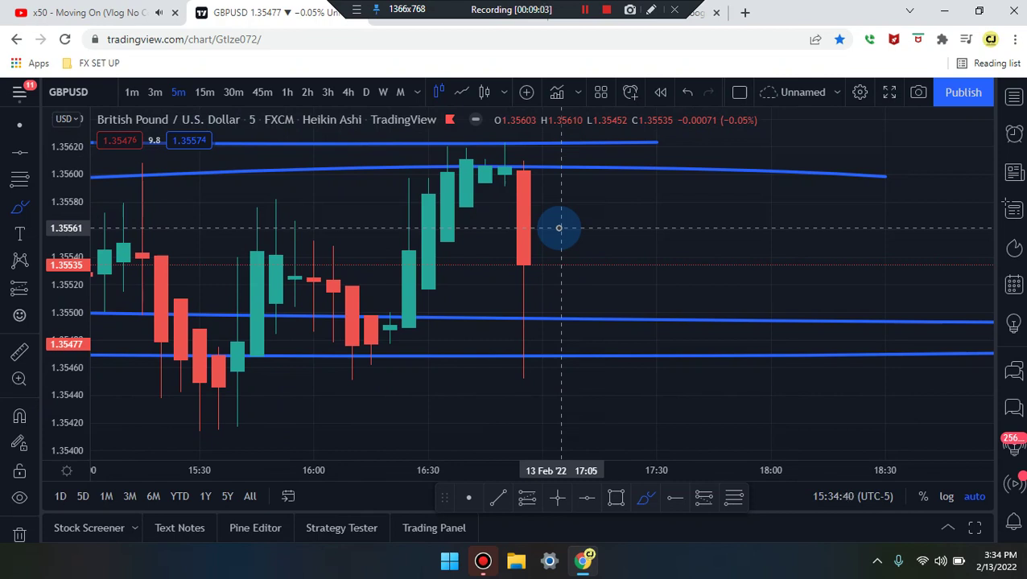
scroll(488, 346, "down", 2)
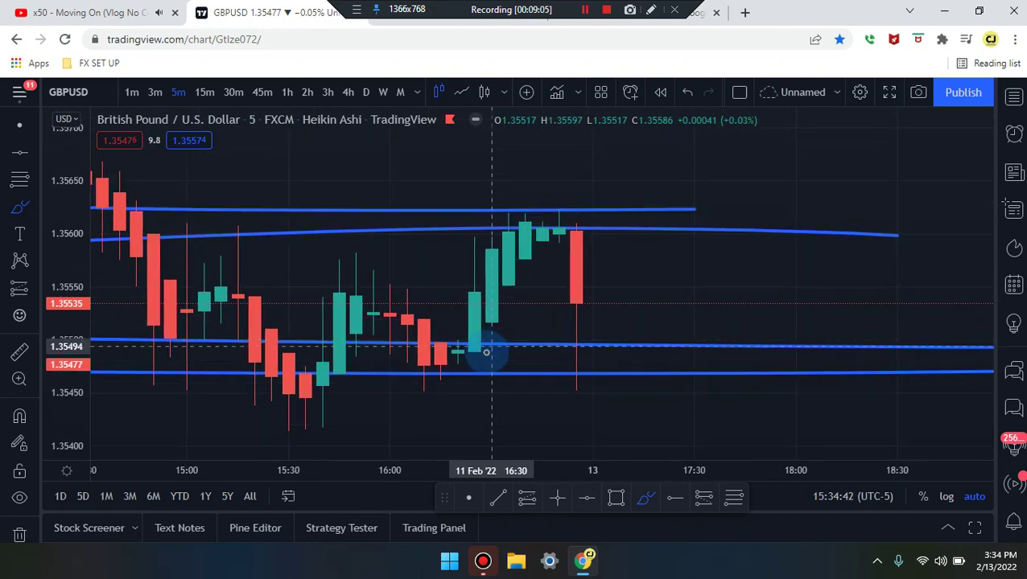
- Sketch a mark between the two support lines and a price path breaking above the upper resistance line, undoing each
mouse_move(500, 353)
left_mouse_down()
mouse_move(606, 403)
mouse_move(649, 327)
mouse_move(417, 355)
left_mouse_up()
key("ctrl+z")
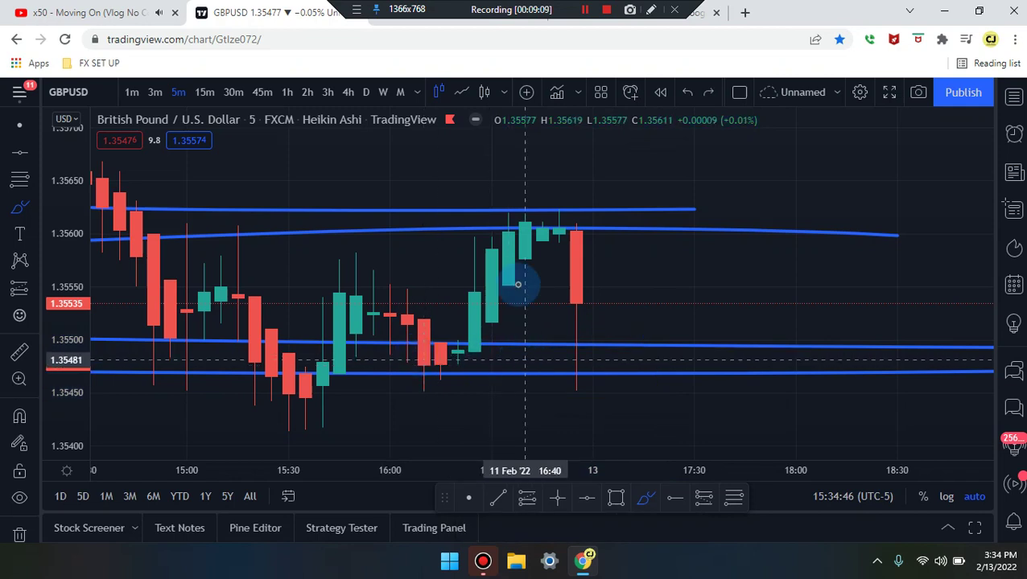
mouse_move(559, 238)
left_mouse_down()
mouse_move(576, 355)
mouse_move(699, 149)
left_mouse_up()
key("ctrl+z")
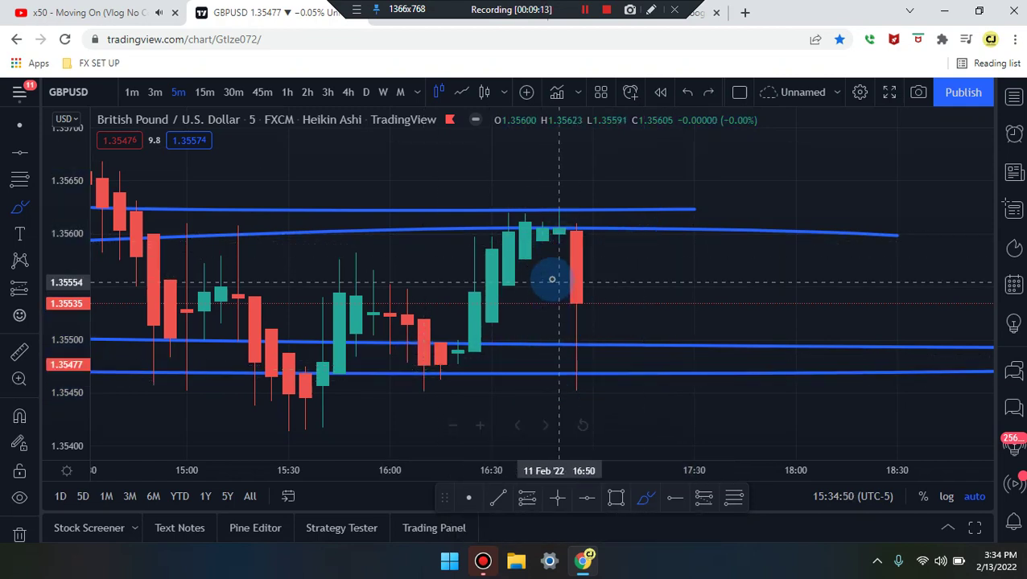
- Sketch a price path beside the latest 5-minute candle and a short mark at the lower support line, undoing each
mouse_move(565, 278)
left_mouse_down()
mouse_move(600, 383)
mouse_move(653, 397)
mouse_move(648, 297)
mouse_move(602, 301)
mouse_move(594, 328)
mouse_move(625, 284)
mouse_move(603, 401)
mouse_move(484, 406)
mouse_move(550, 305)
mouse_move(636, 303)
left_mouse_up()
key("ctrl+z")
key("ctrl+z")
key("ctrl+z")
mouse_move(577, 370)
left_mouse_down()
mouse_move(584, 380)
mouse_move(609, 368)
left_mouse_up()
key("ctrl+z")
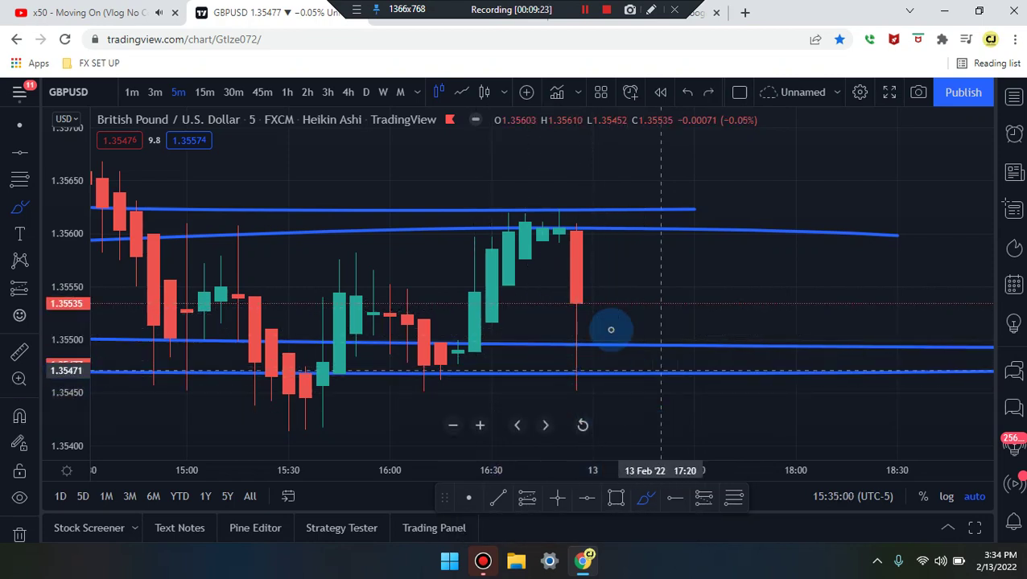
- Step down through the 3-minute timeframe to the 1-minute chart
left_click(155, 92)
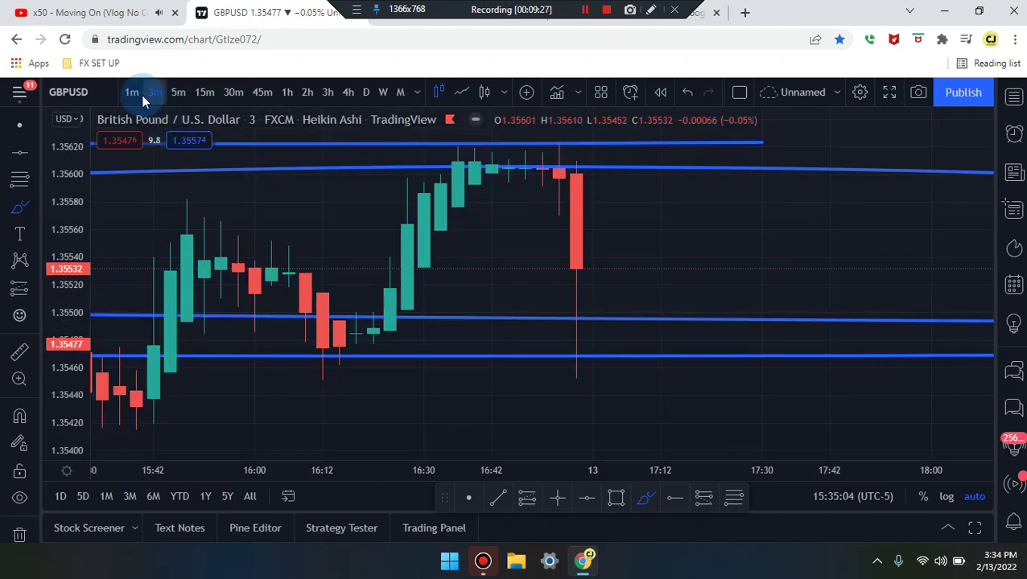
left_click(129, 94)
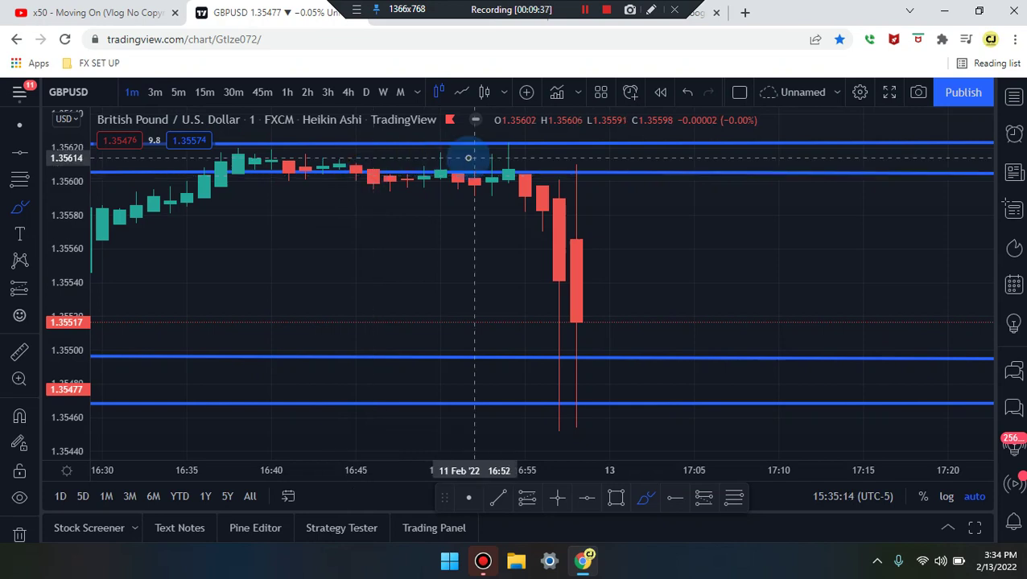
- View the image results for "breakout and retest strategy" and "forex pattern cheat sheet", and return to the GBPUSD chart
left_click(407, 22)
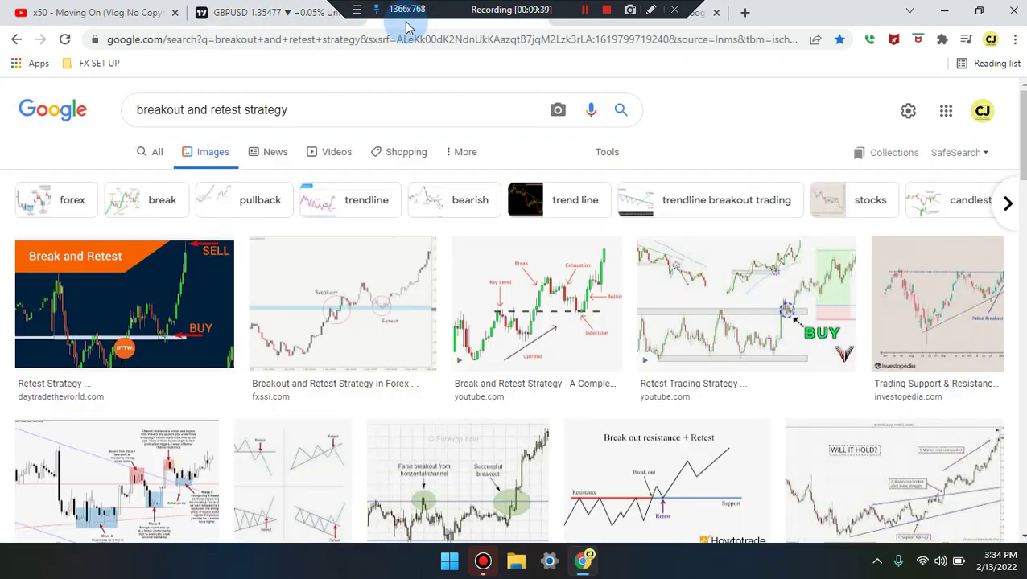
left_click(593, 22)
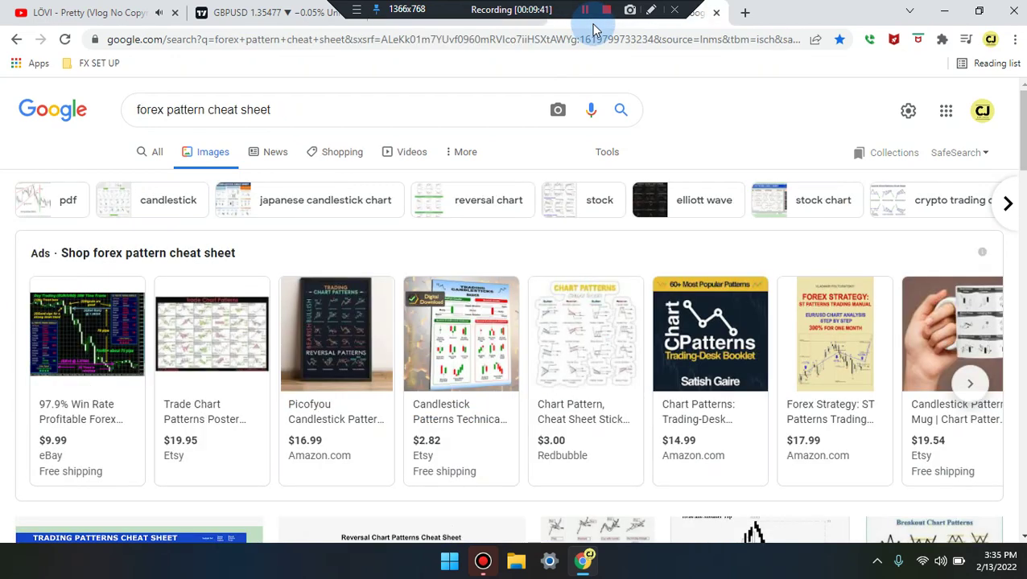
left_click(294, 15)
left_click(424, 26)
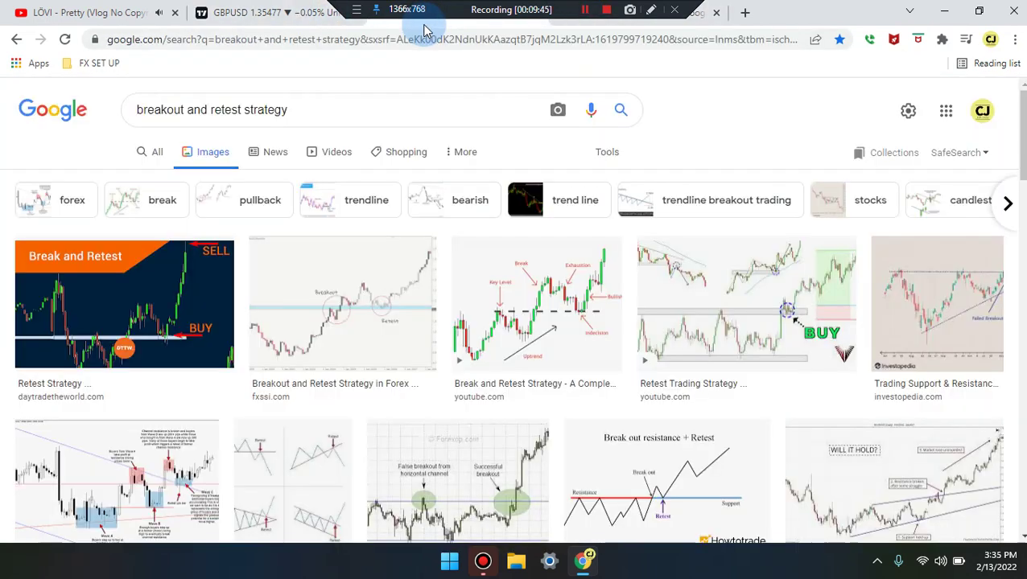
left_click(279, 15)
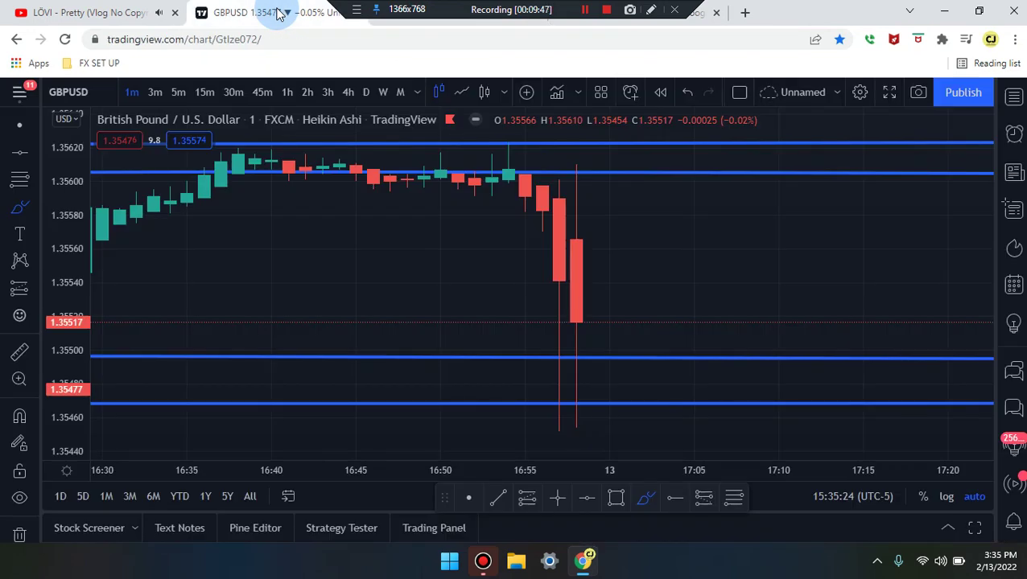